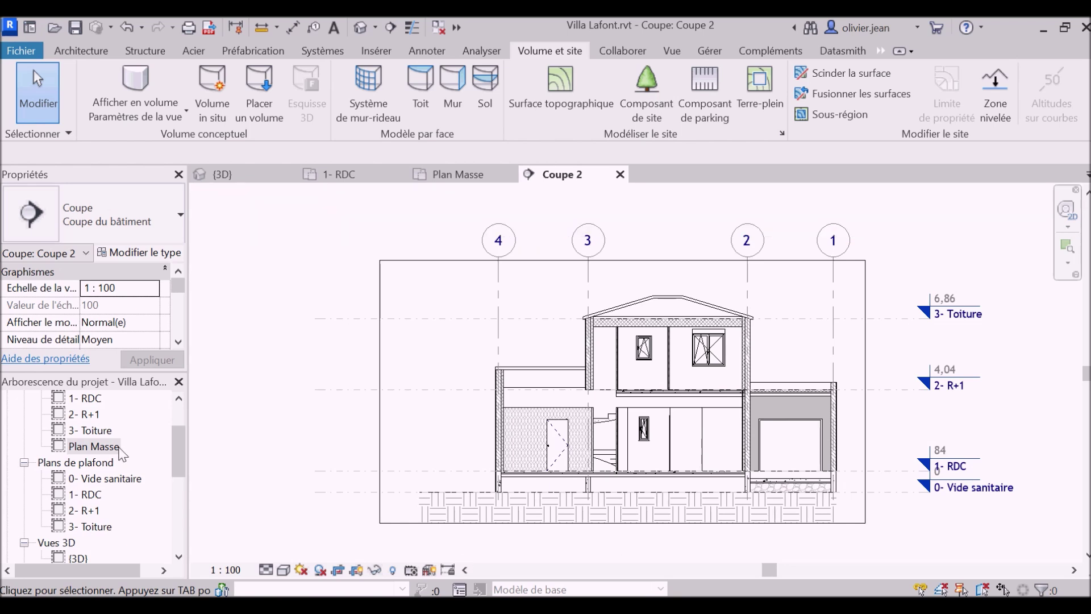
Open the Plan Masse site plan and hide the whole Roofs category in that view.
double_click(113, 448)
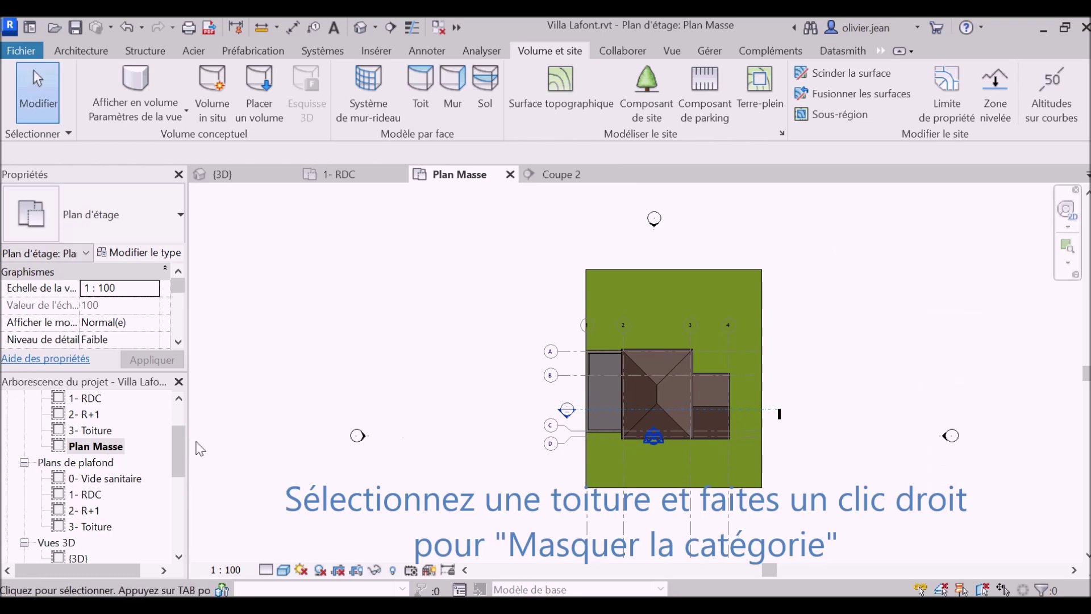
scroll(570, 417, up, 3)
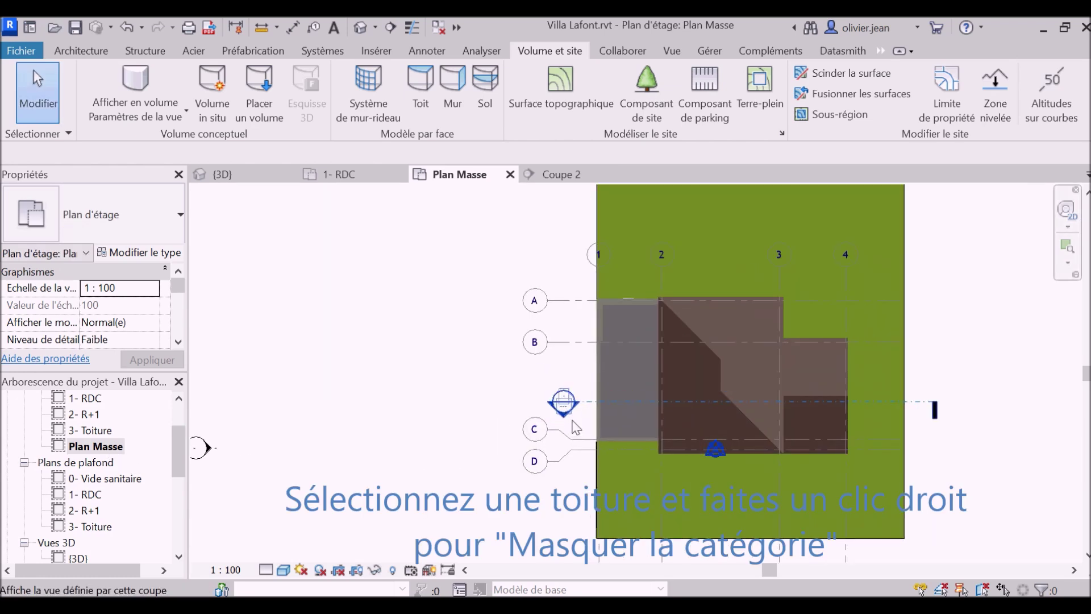
click(727, 296)
right_click(728, 302)
mouse_move(797, 303)
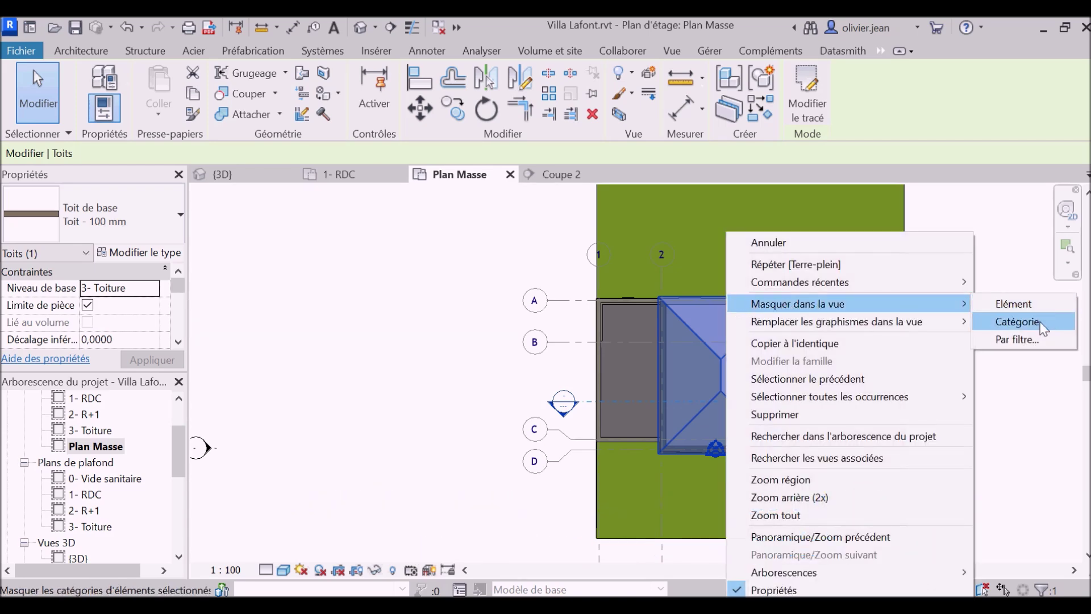
click(1040, 321)
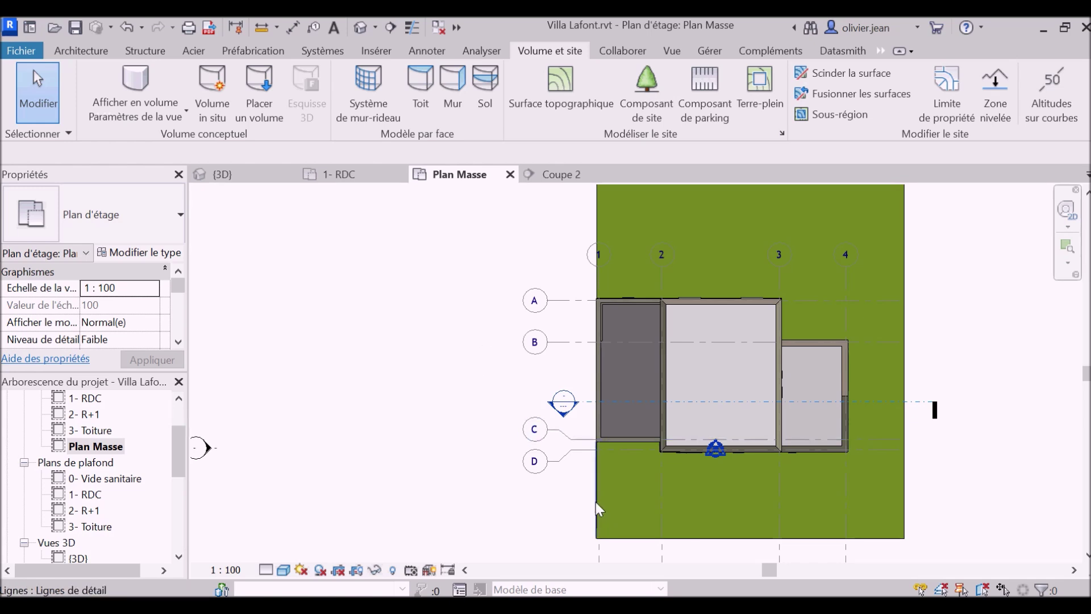
key(Tab)
key(Tab)
key(Tab)
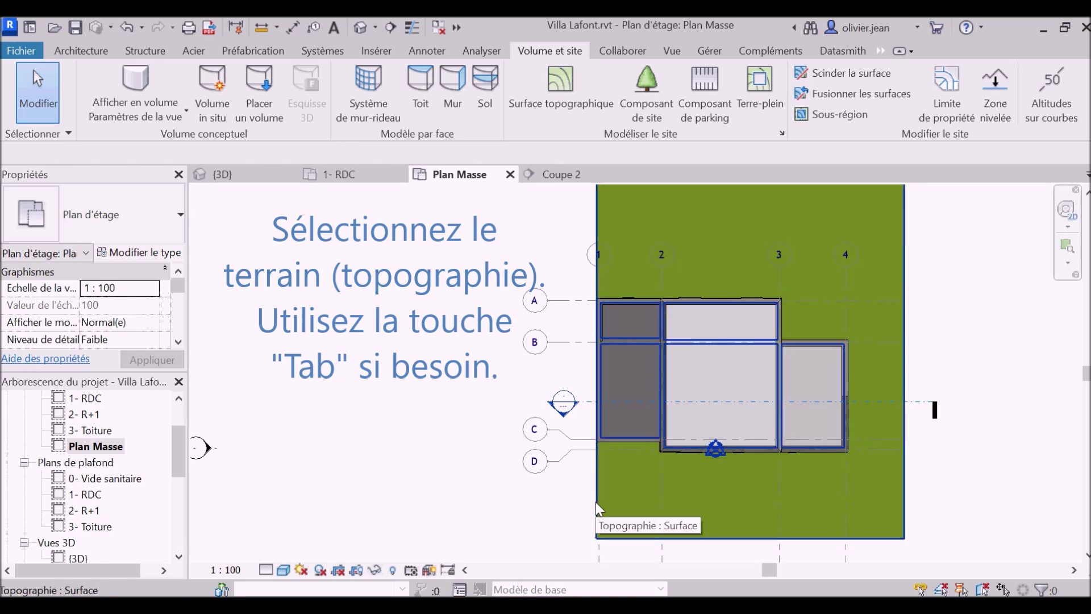
Edit the topography surface and start placing points at elevation 0.84.
click(595, 503)
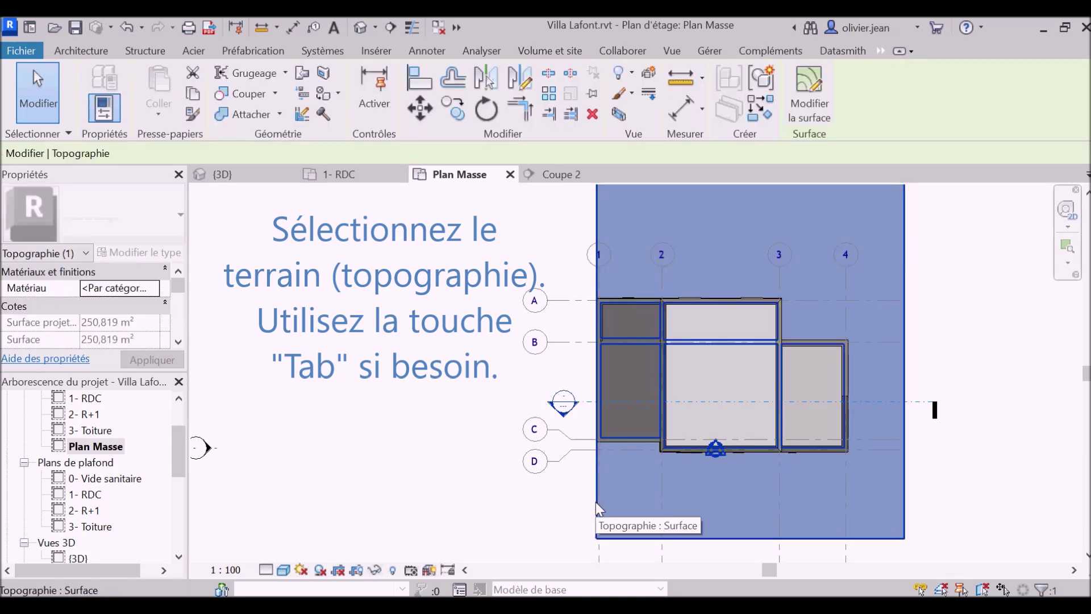
click(807, 99)
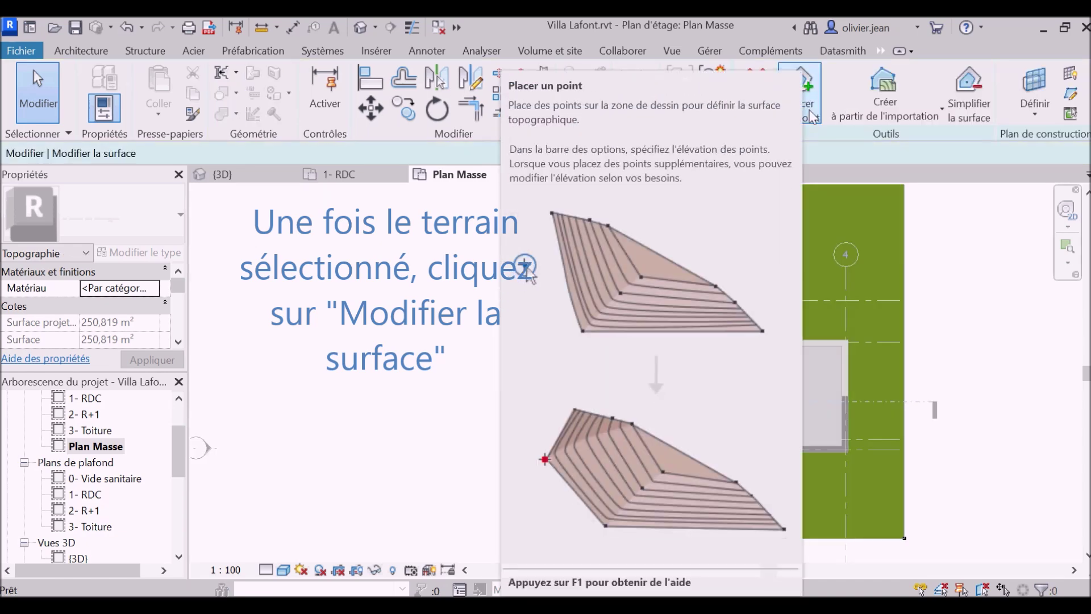
click(809, 110)
text(0,8400)
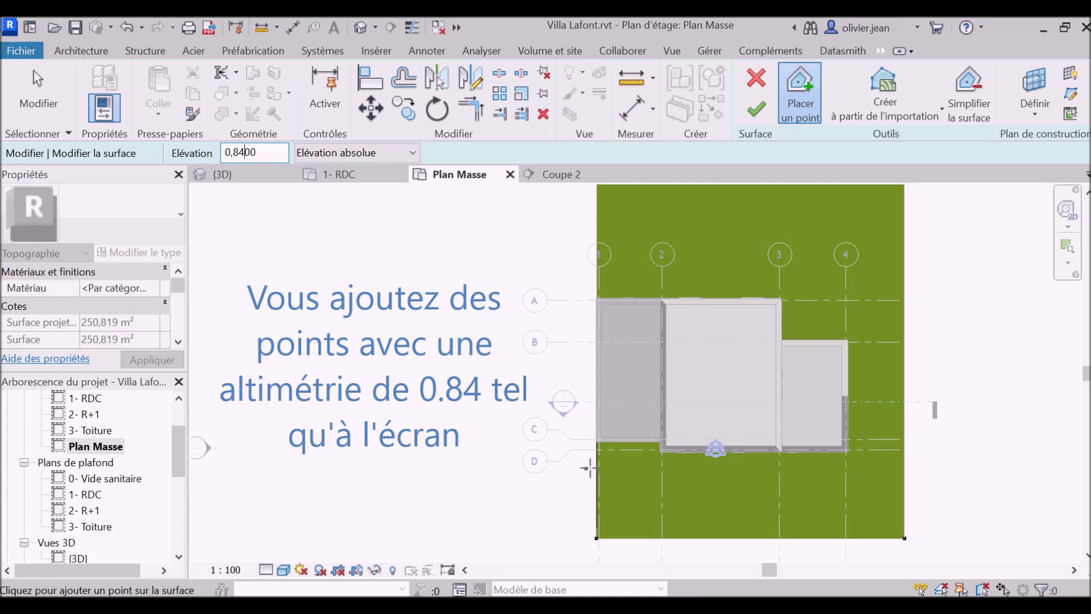
Place 0.84-elevation terrain points at the first four wall corners of the house.
scroll(591, 469, up, 2)
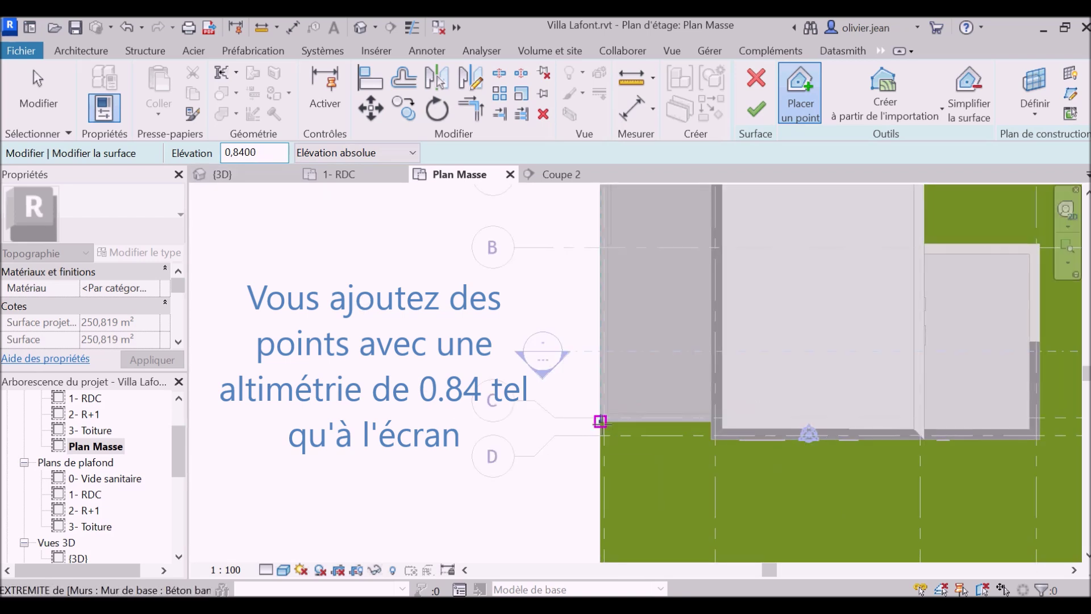
click(601, 421)
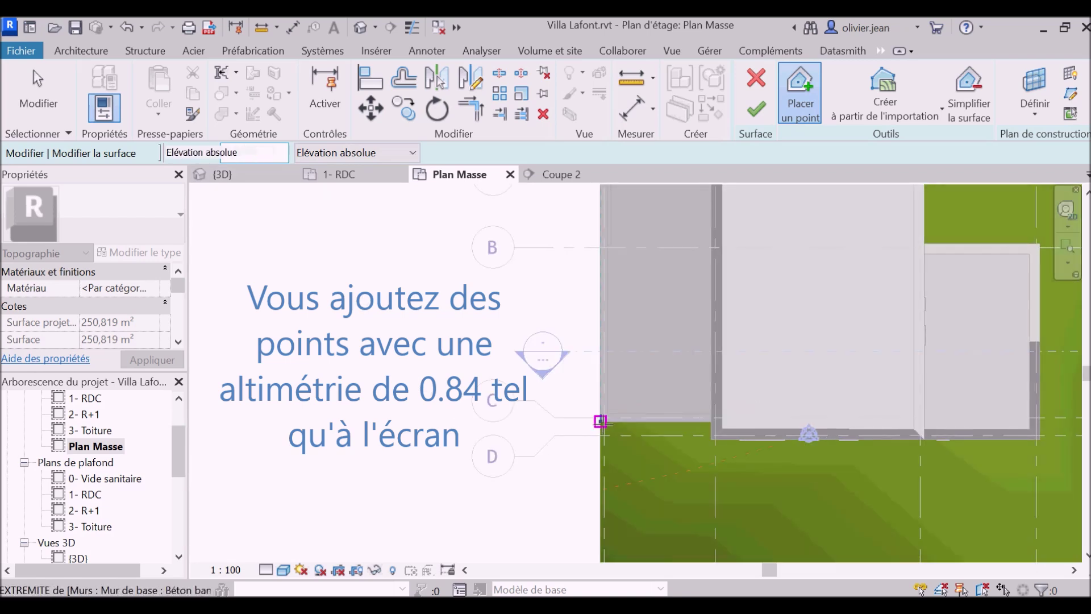
click(710, 421)
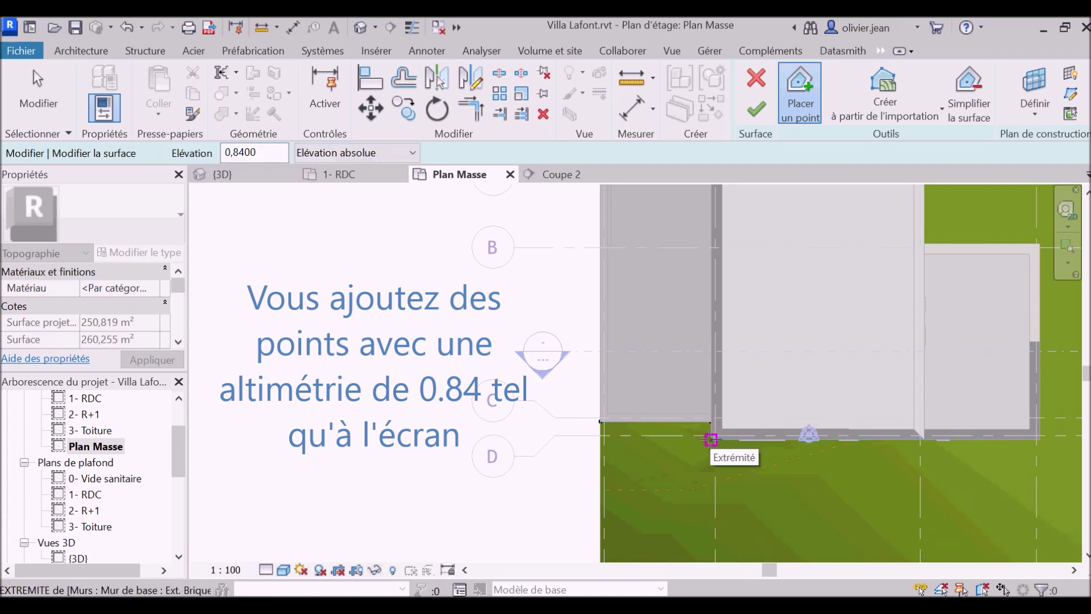
scroll(711, 439, up, 3)
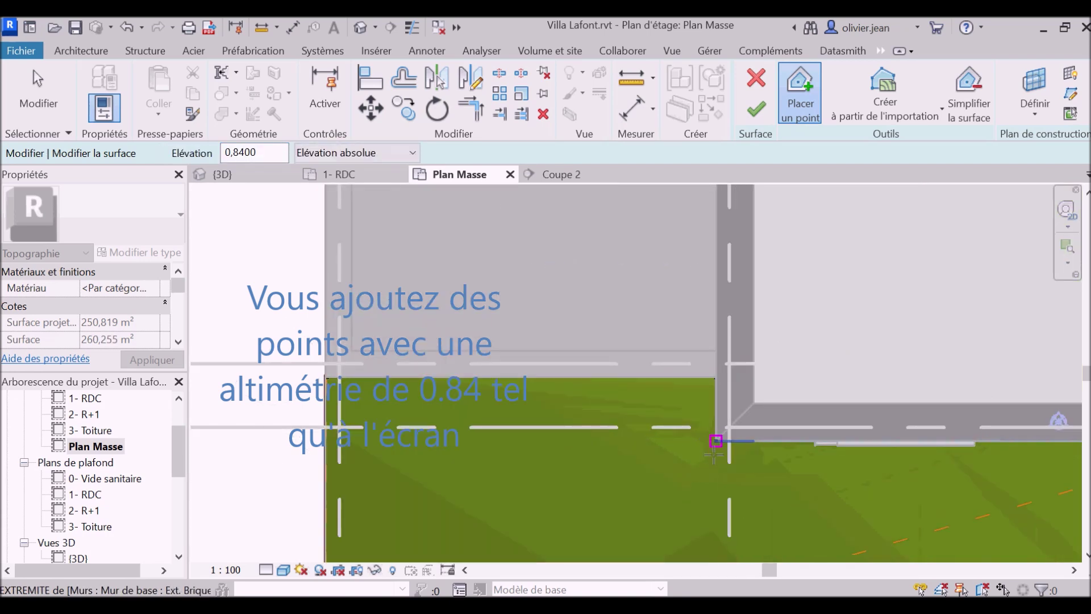
click(714, 441)
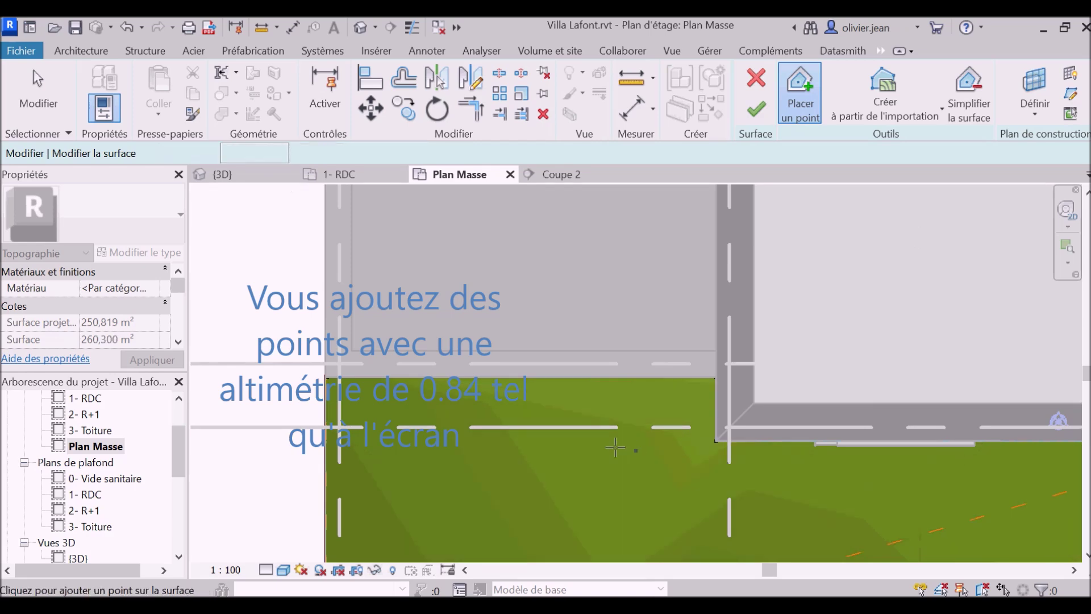
scroll(600, 441, down, 3)
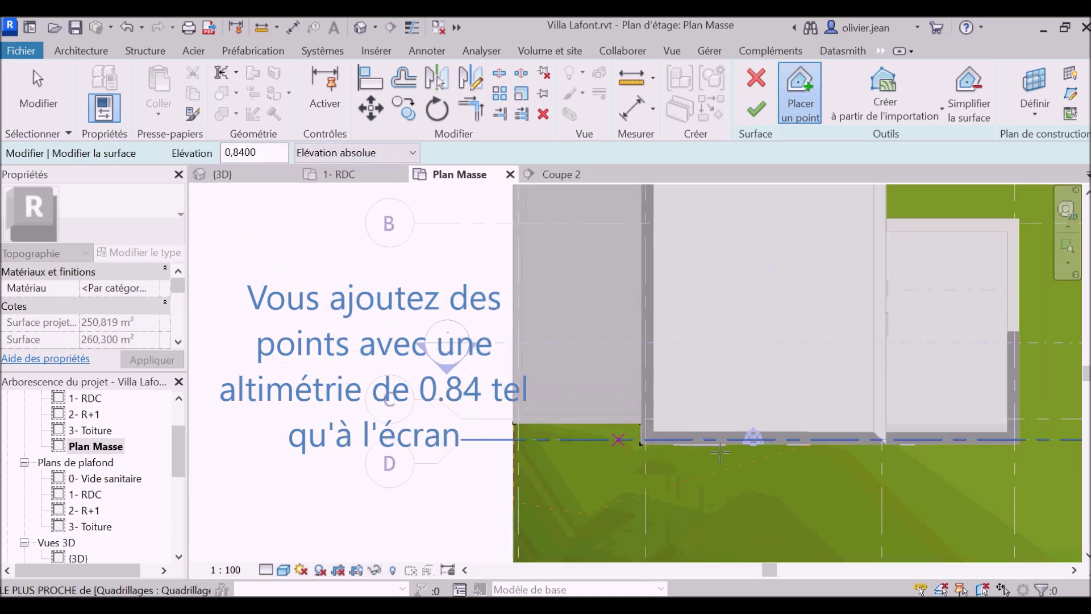
scroll(874, 444, up, 3)
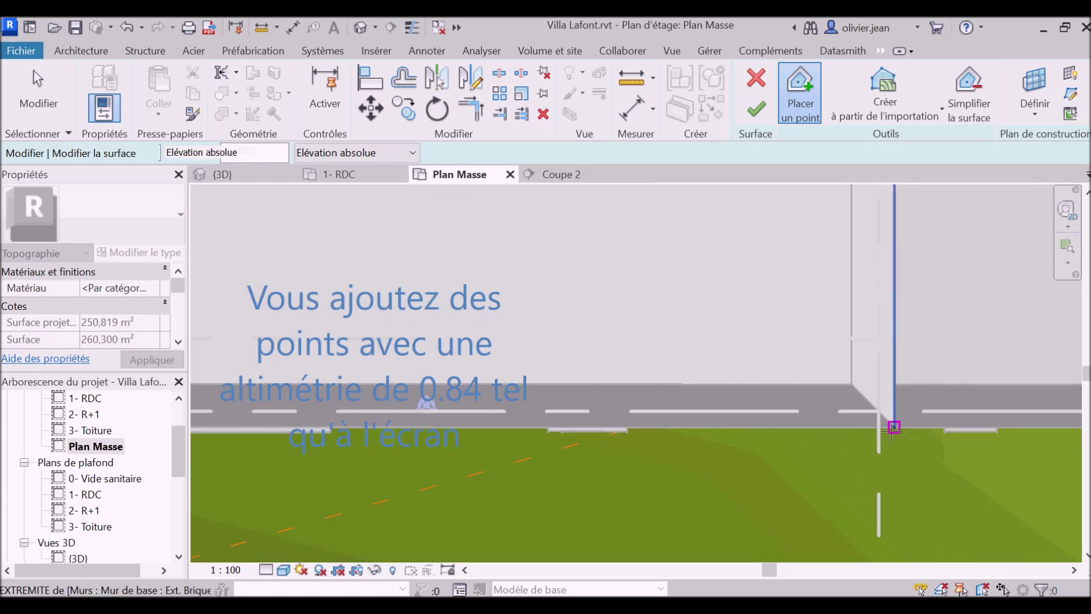
click(894, 428)
Place 0.84-elevation terrain points at two more wall corners and a wall end.
scroll(615, 465, down, 3)
scroll(850, 458, down, 2)
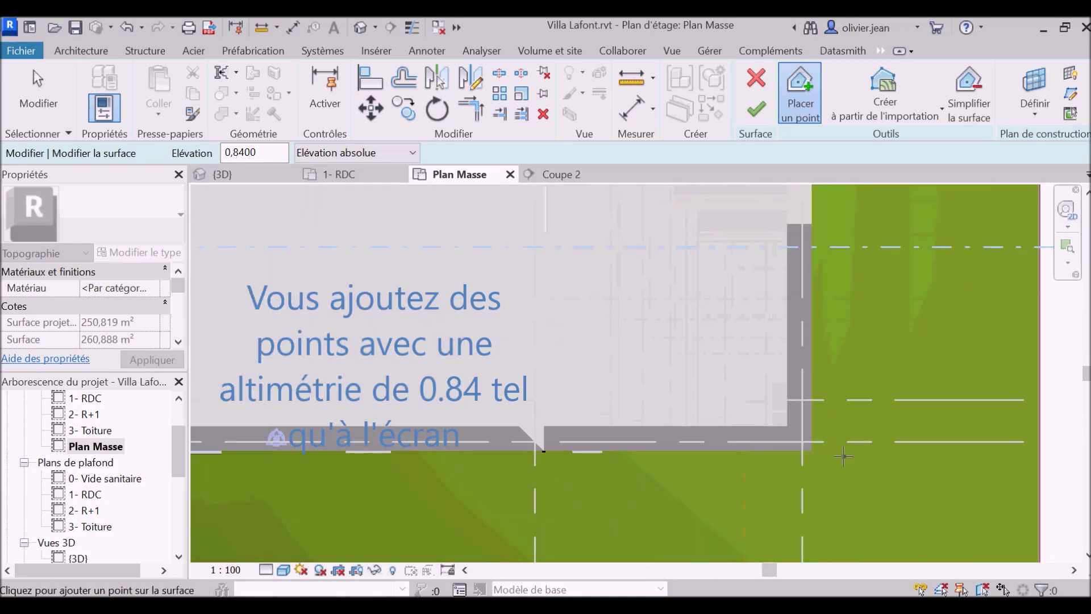
scroll(841, 454, up, 3)
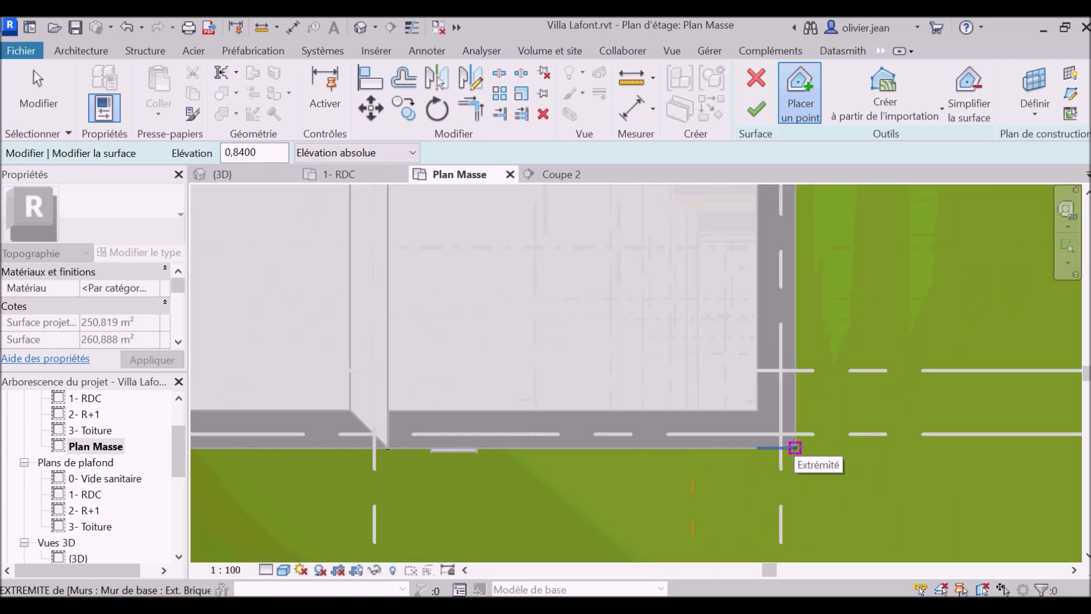
click(795, 448)
scroll(783, 466, down, 1)
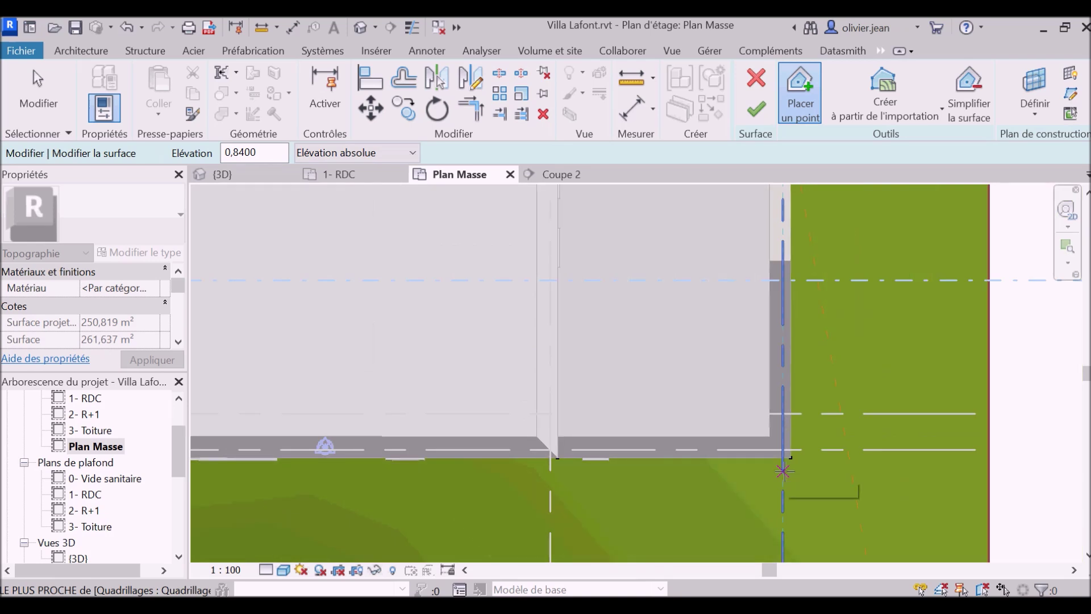
scroll(784, 470, down, 1)
scroll(784, 470, down, 1)
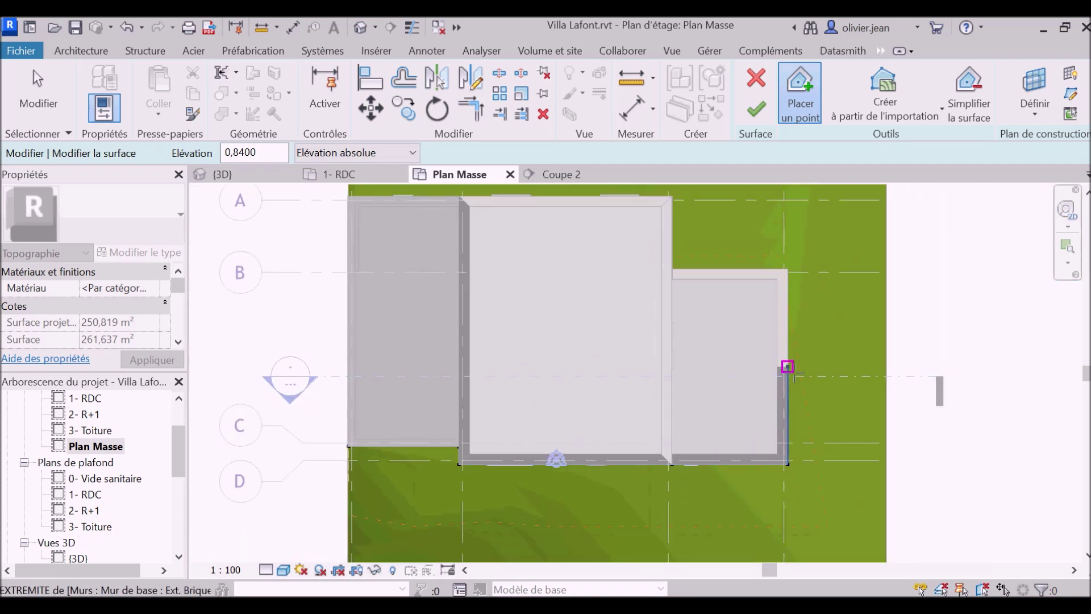
click(793, 367)
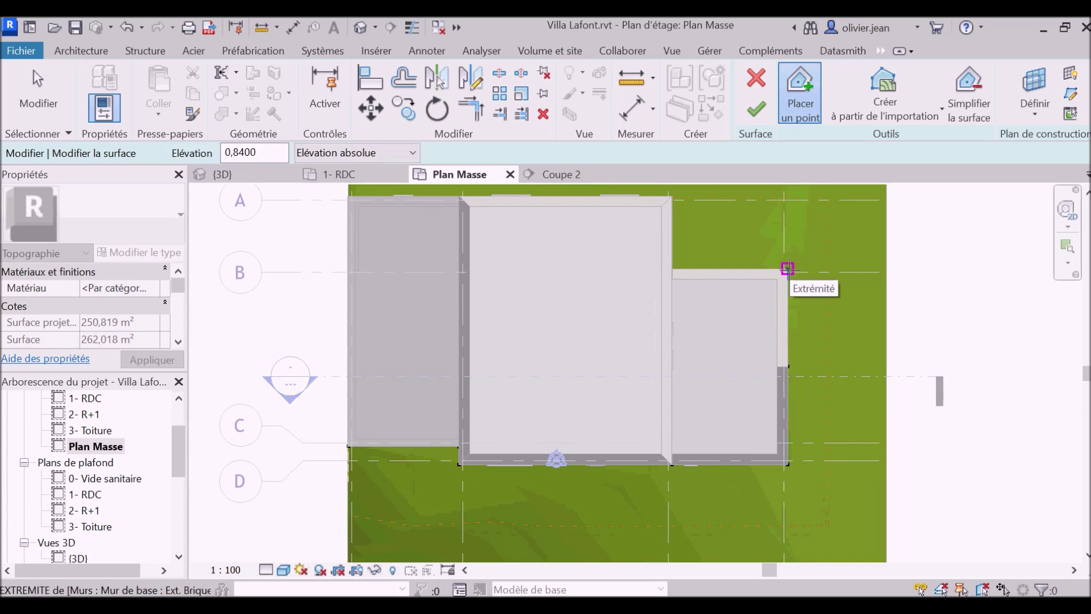
click(788, 269)
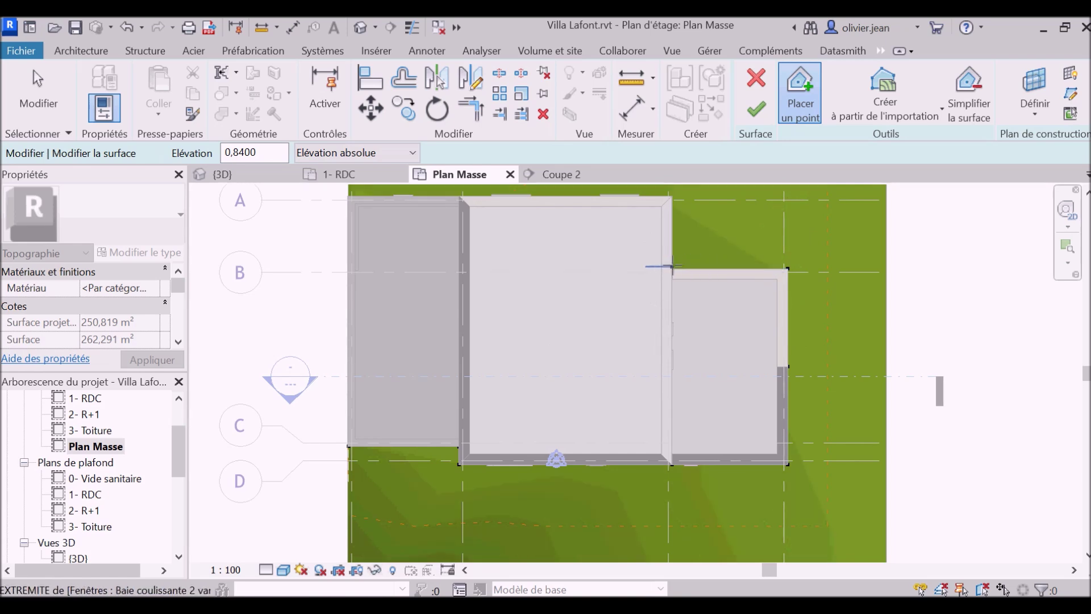
Add 0.84-elevation terrain points at the next wall corner and the top-right corner.
scroll(672, 266, up, 5)
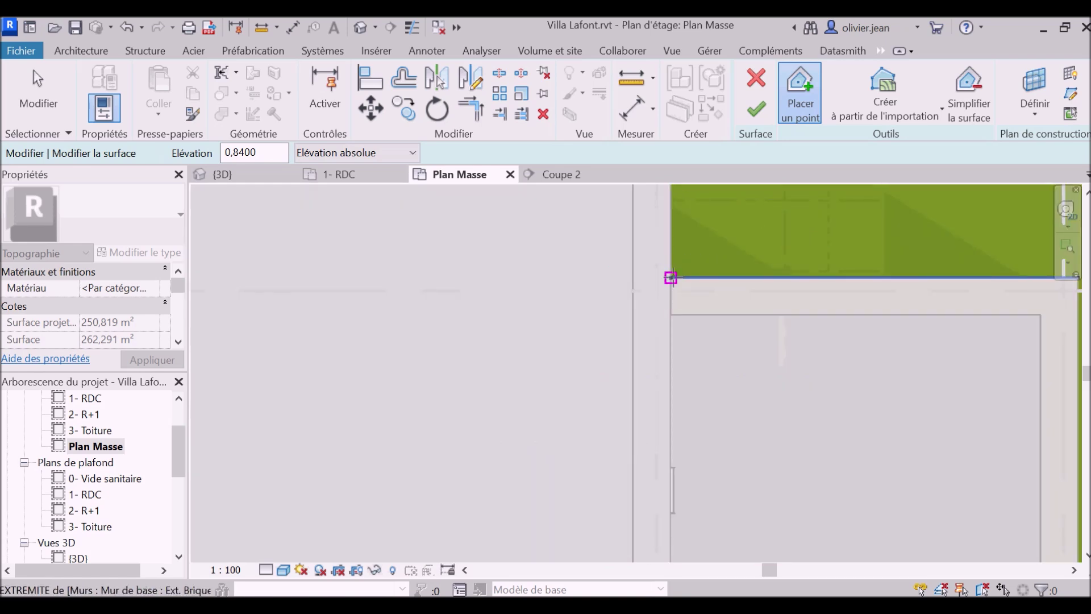
click(671, 277)
scroll(712, 366, down, 3)
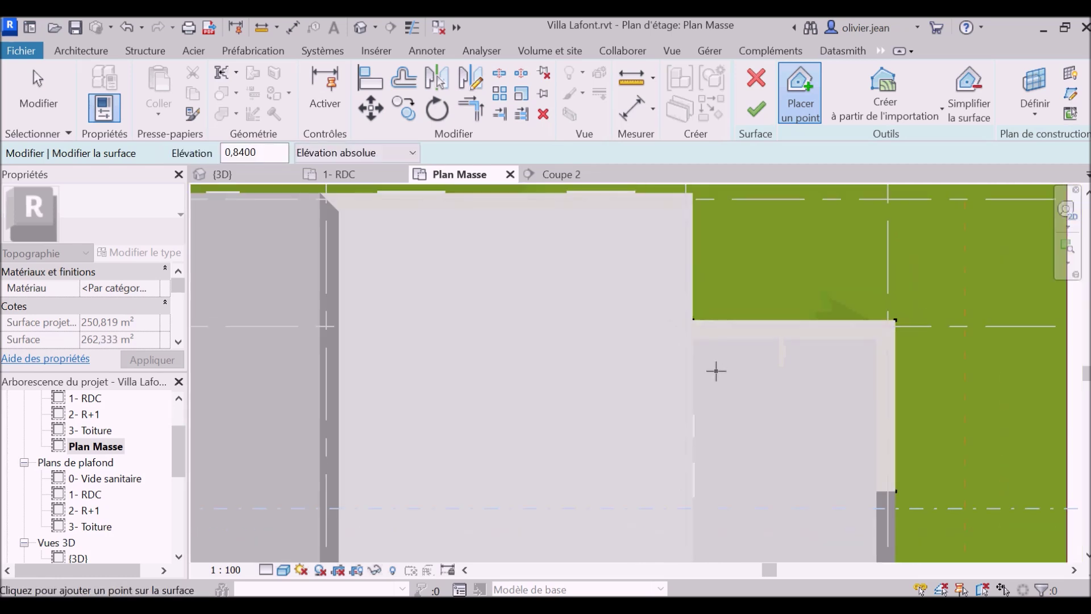
scroll(715, 370, down, 2)
scroll(700, 252, up, 3)
scroll(703, 261, up, 2)
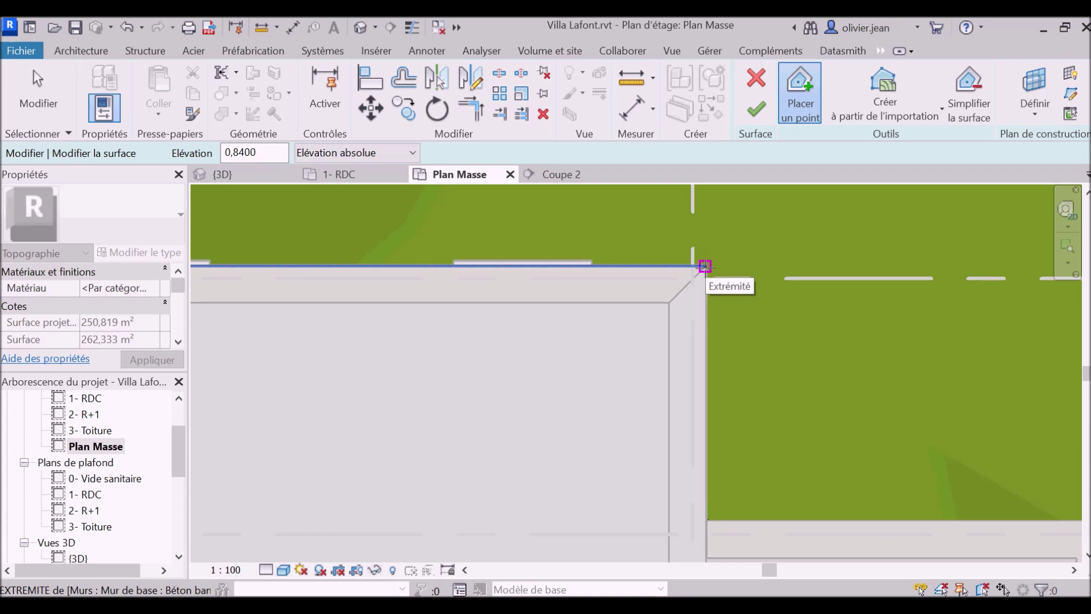
click(705, 266)
Add 0.84-elevation points at the top wall corner and last wall endpoint, completing the perimeter.
scroll(779, 287, down, 2)
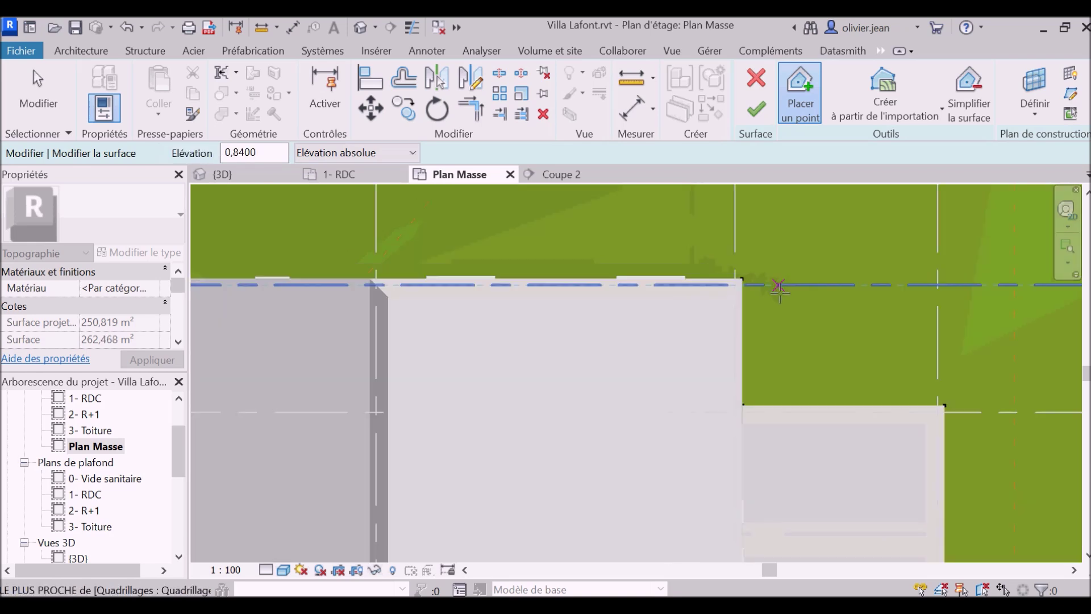
scroll(778, 287, down, 2)
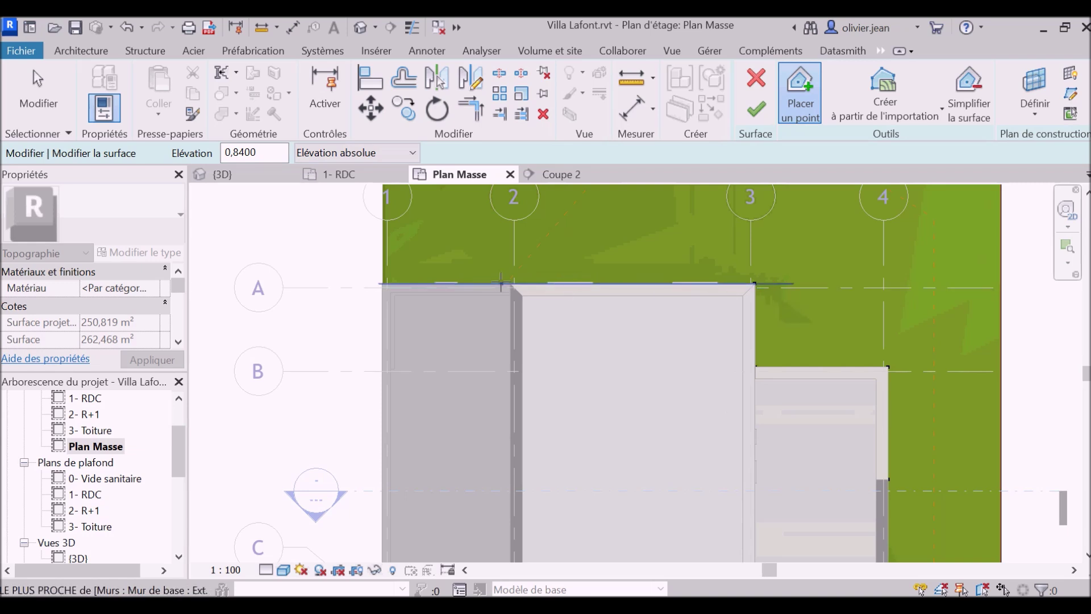
scroll(500, 282, up, 1)
scroll(501, 282, up, 2)
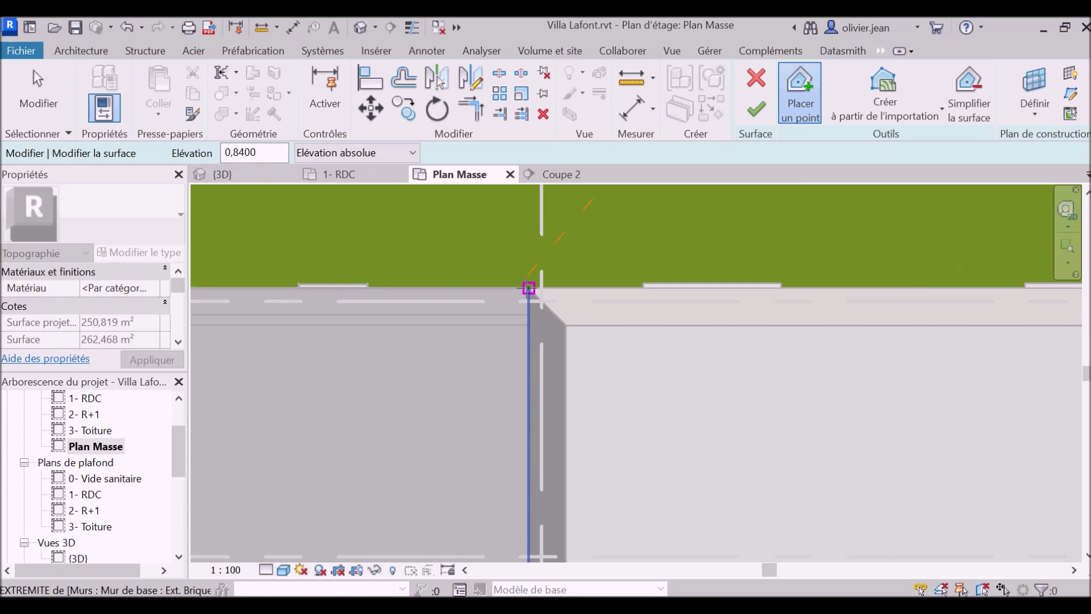
click(528, 289)
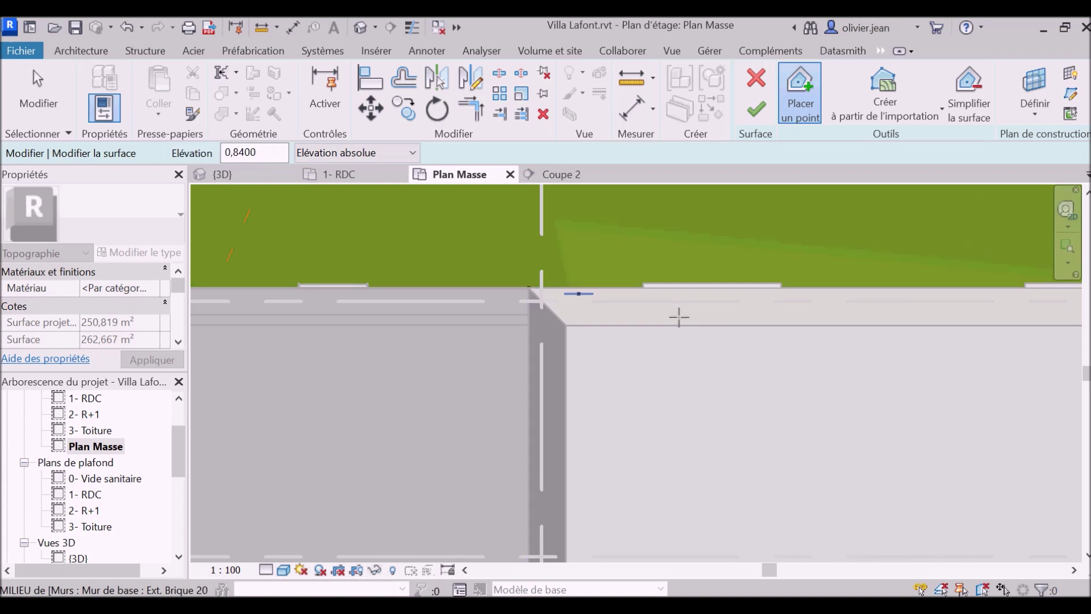
scroll(720, 334, down, 2)
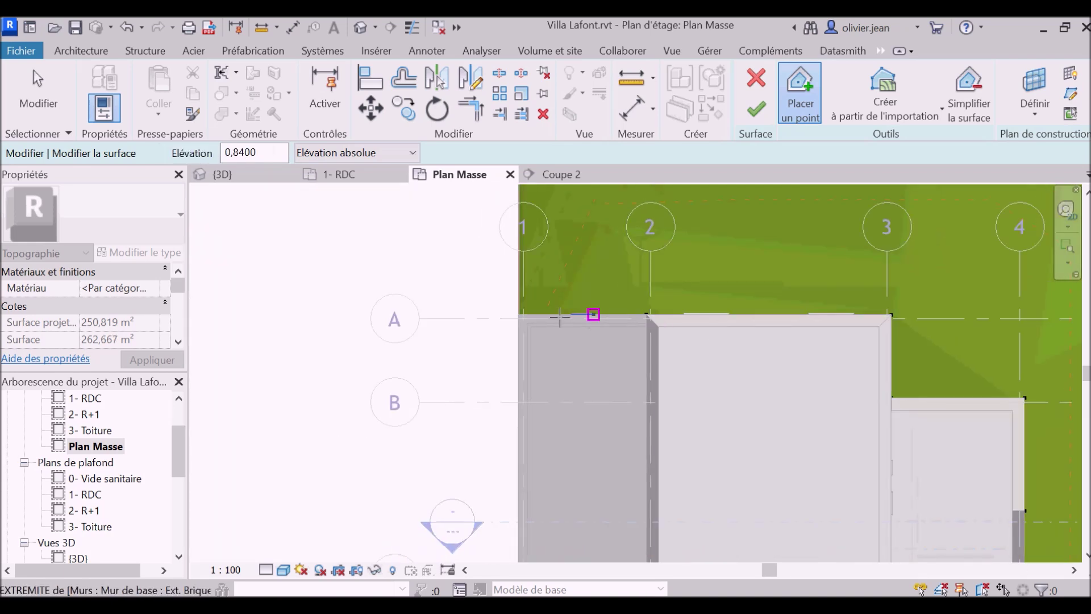
scroll(509, 316, up, 1)
scroll(517, 313, up, 1)
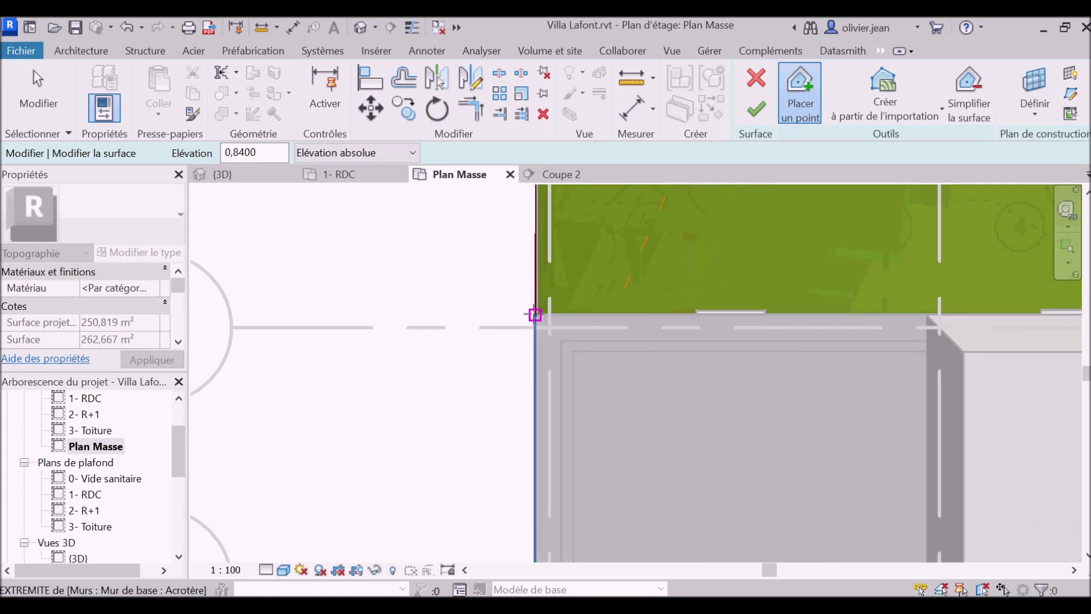
click(535, 315)
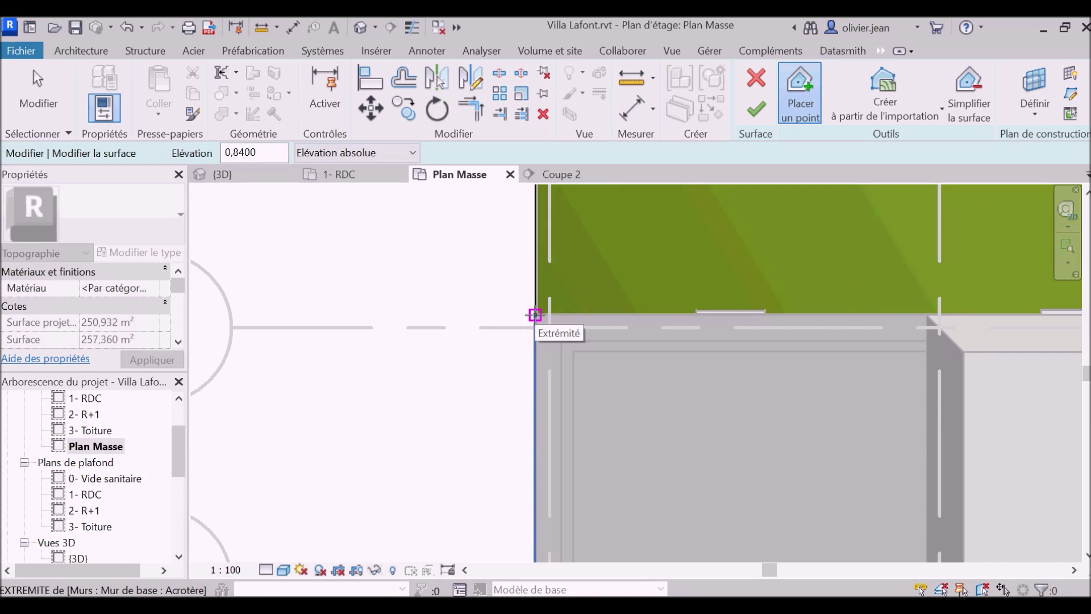
scroll(500, 347, down, 1)
scroll(497, 353, down, 1)
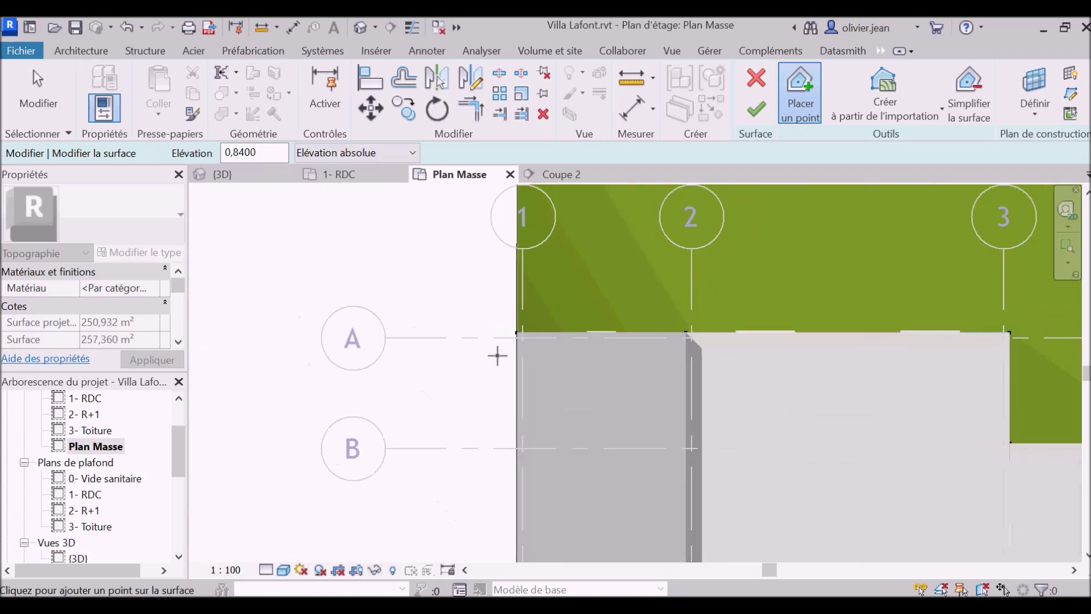
scroll(498, 350, down, 1)
scroll(499, 352, down, 1)
scroll(499, 352, down, 1)
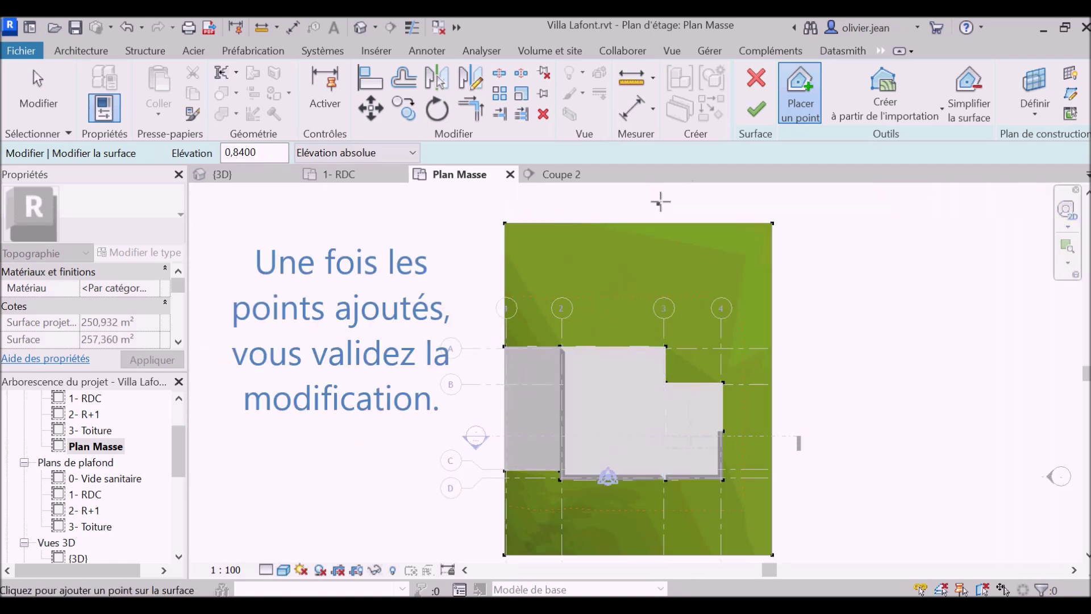
Finish the terrain surface and unhide the Roofs category on Plan Masse.
click(752, 114)
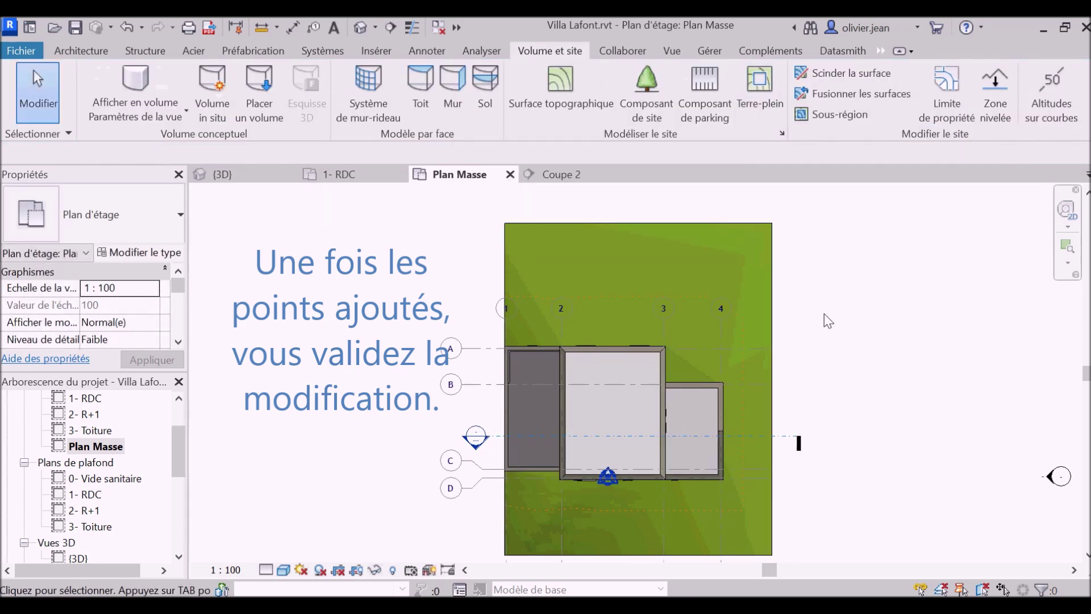
scroll(827, 310, down, 1)
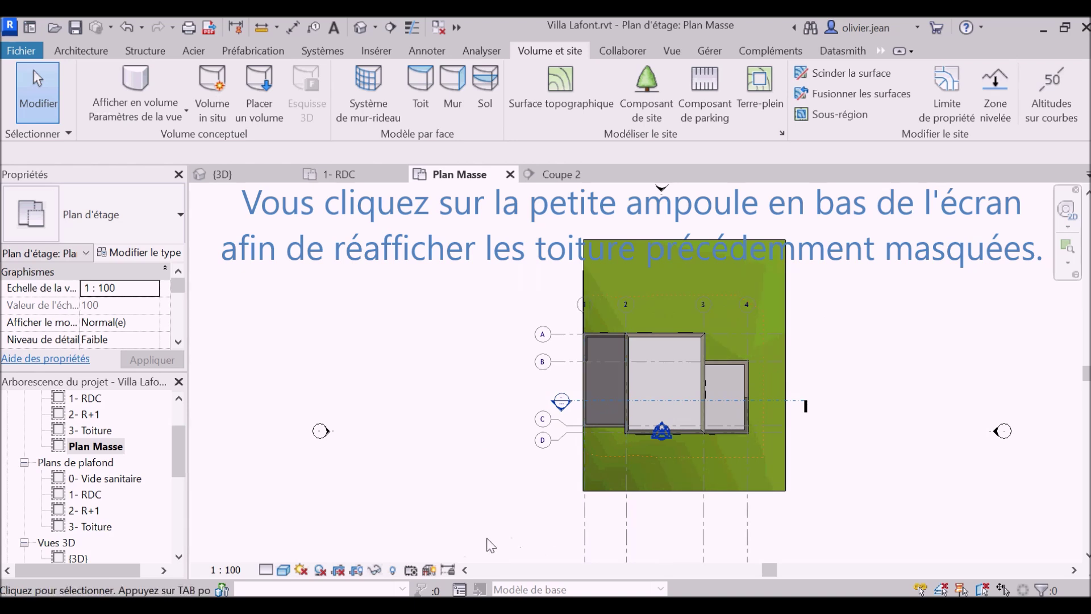
click(394, 570)
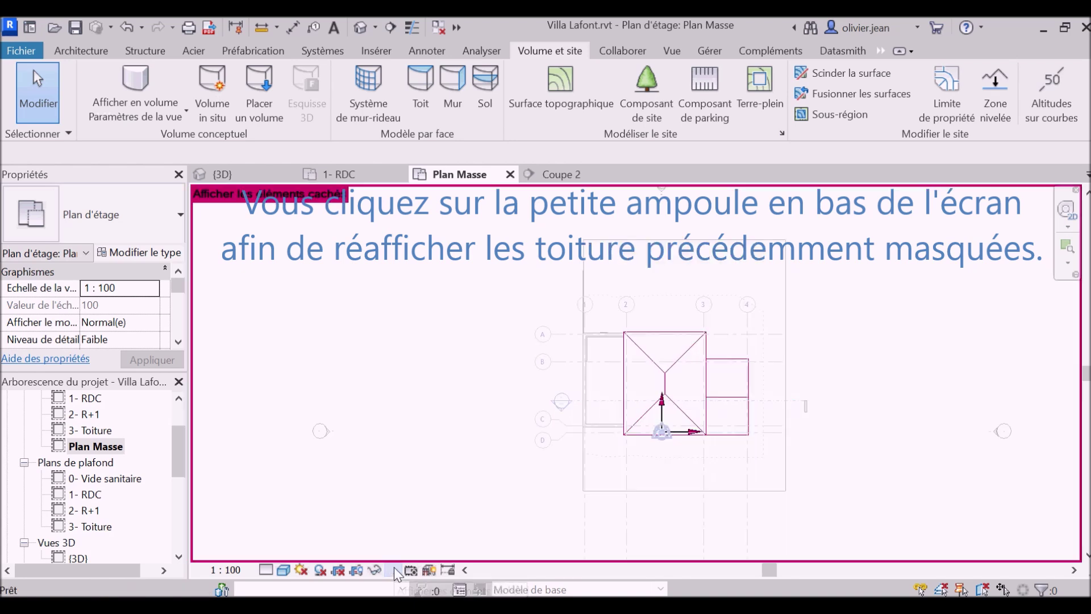
click(672, 370)
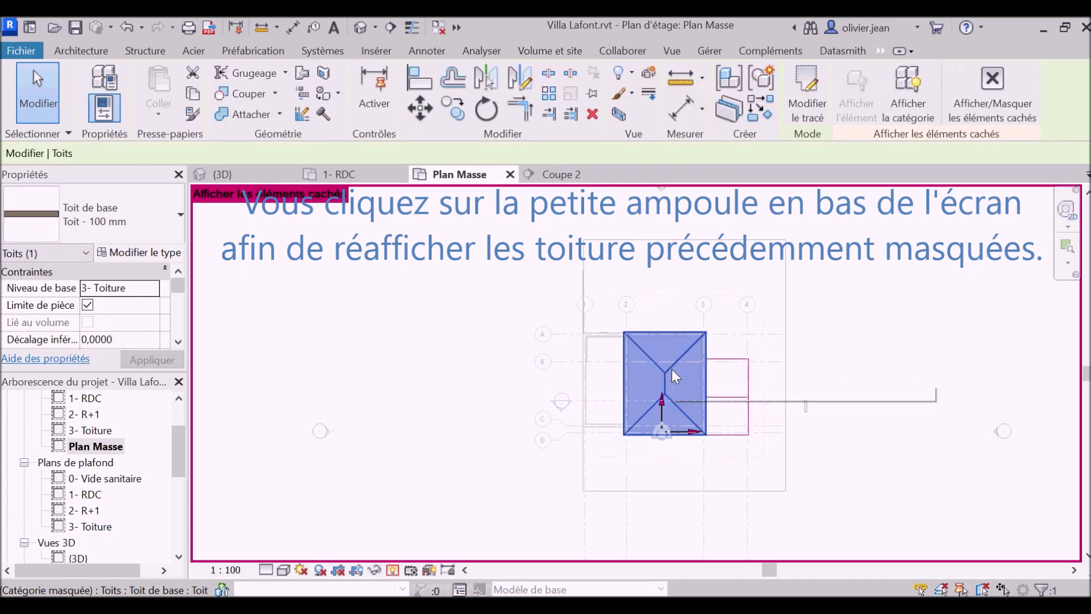
click(906, 99)
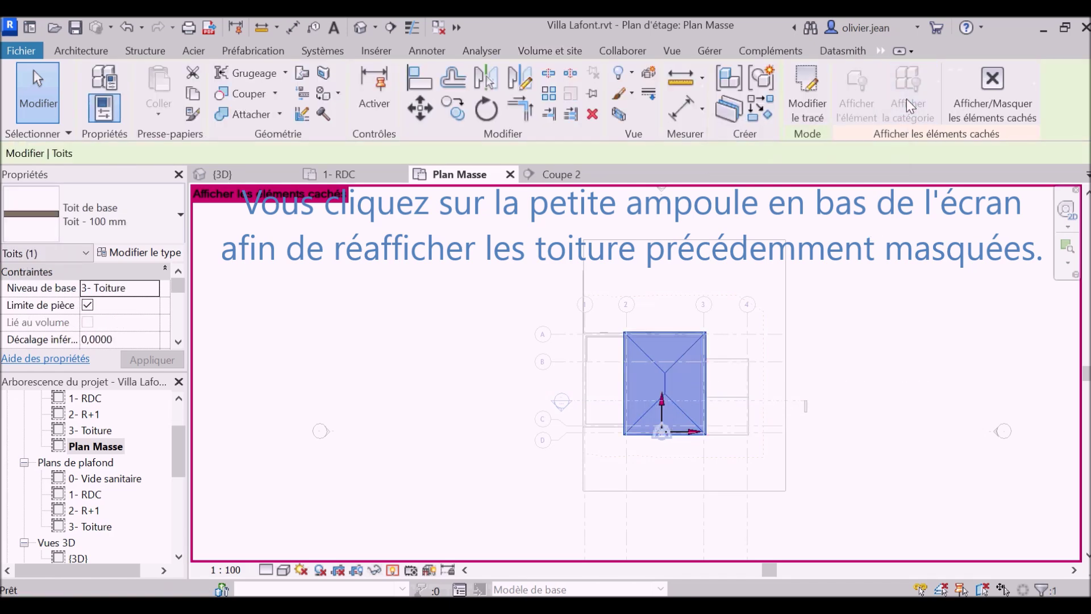
click(988, 88)
click(896, 289)
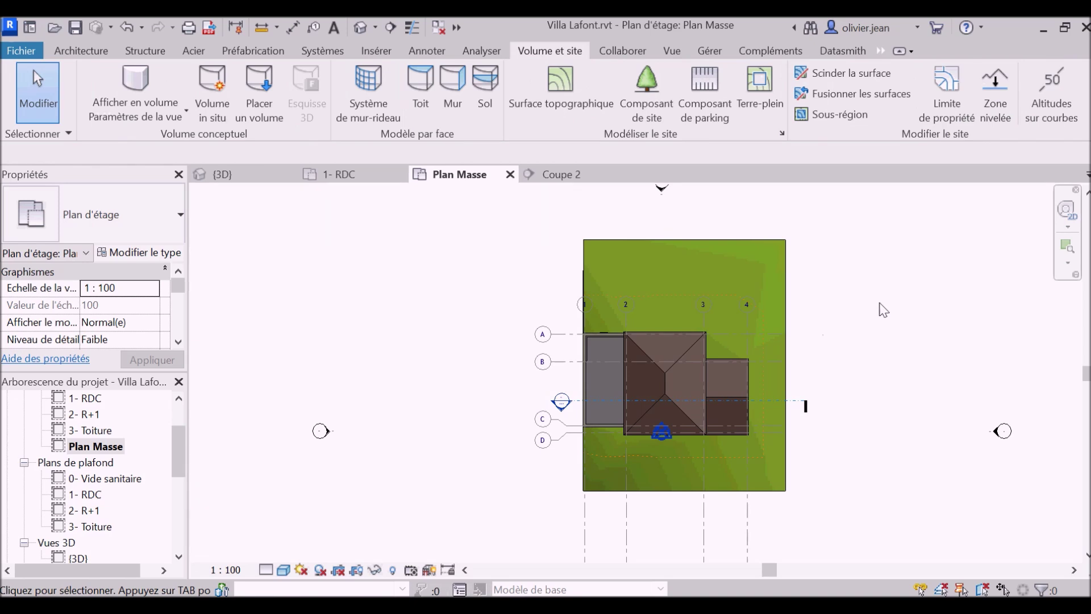
Open the {3D} view of the house.
scroll(108, 511, down, 1)
scroll(104, 510, down, 1)
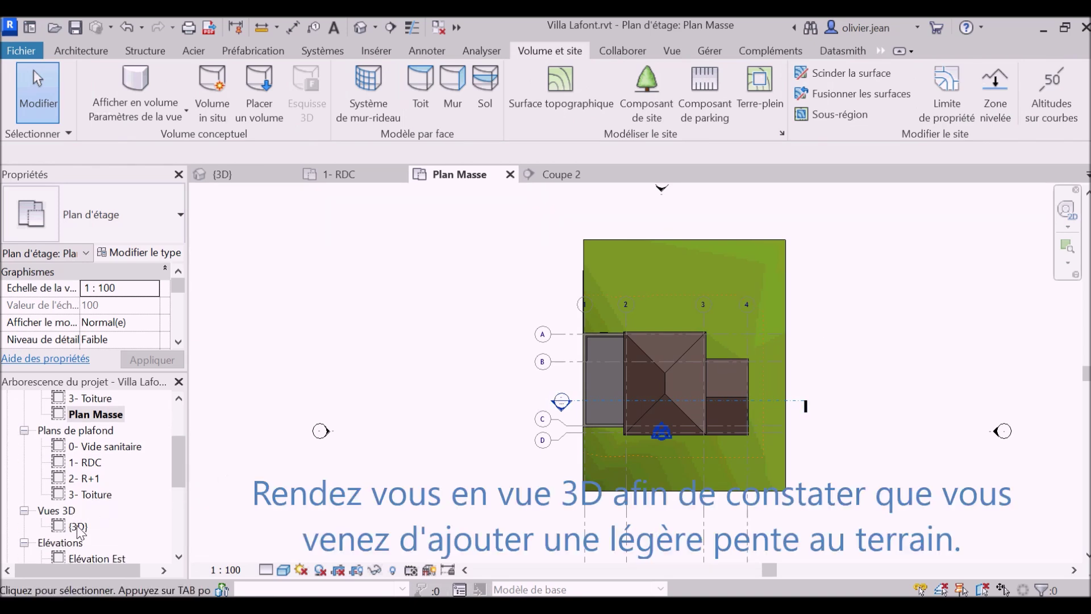
double_click(78, 527)
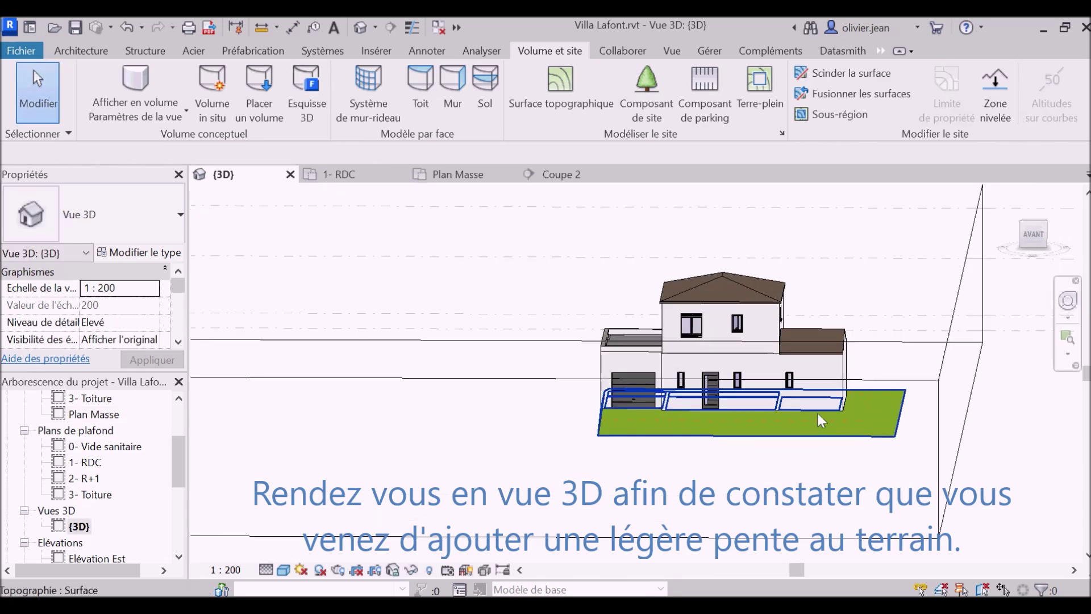
scroll(819, 420, up, 1)
scroll(818, 419, up, 2)
scroll(795, 426, up, 2)
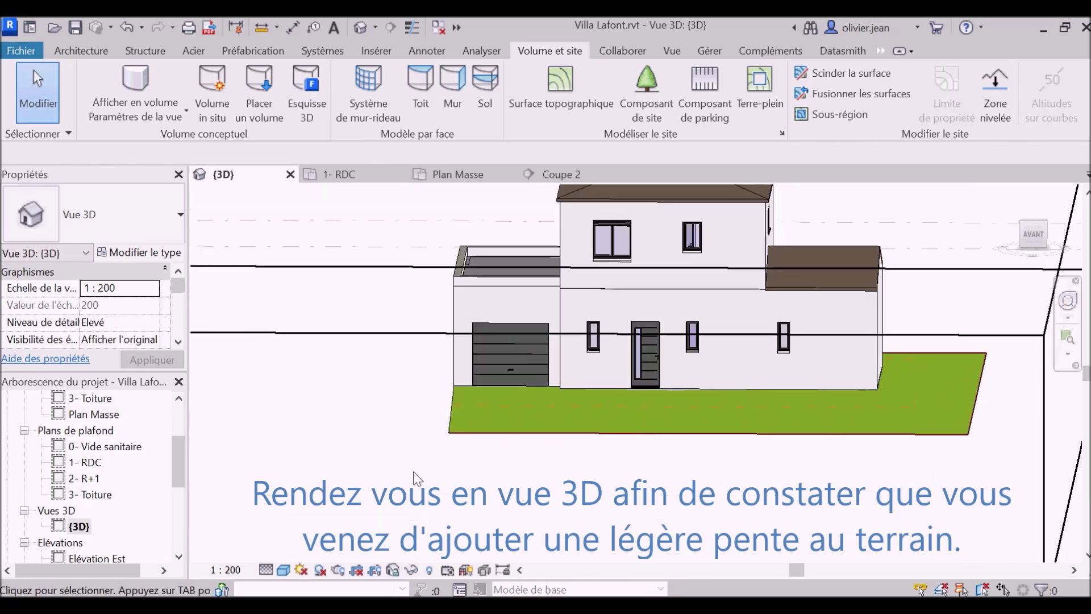
mouse_move(456, 499)
shift+middle_down()
mouse_move(584, 492)
mouse_move(327, 513)
mouse_move(253, 505)
mouse_move(268, 508)
mouse_move(275, 487)
mouse_move(475, 499)
shift+middle_up()
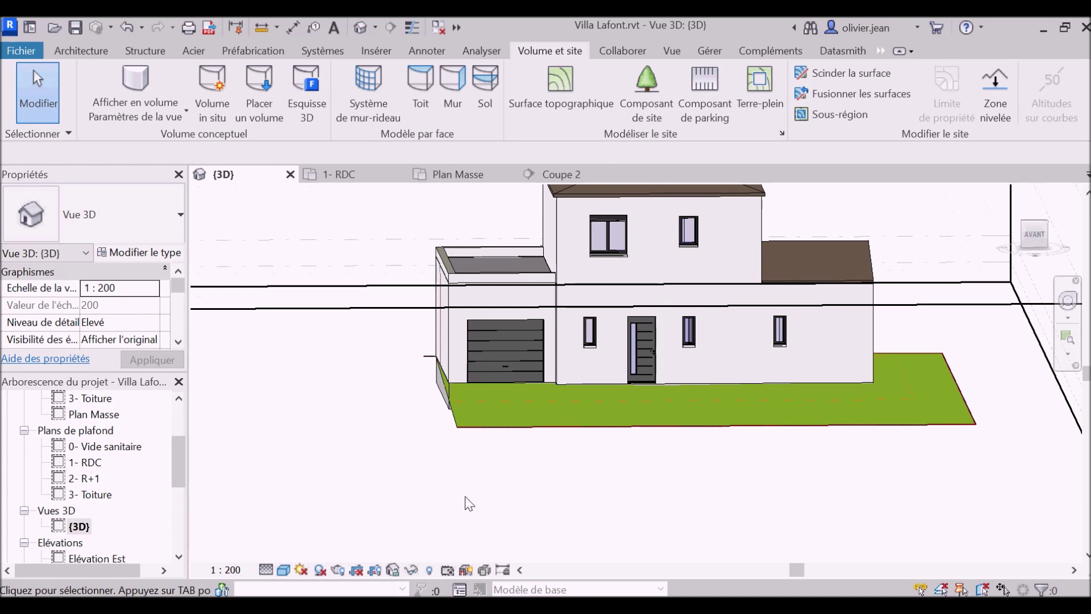
scroll(468, 500, down, 2)
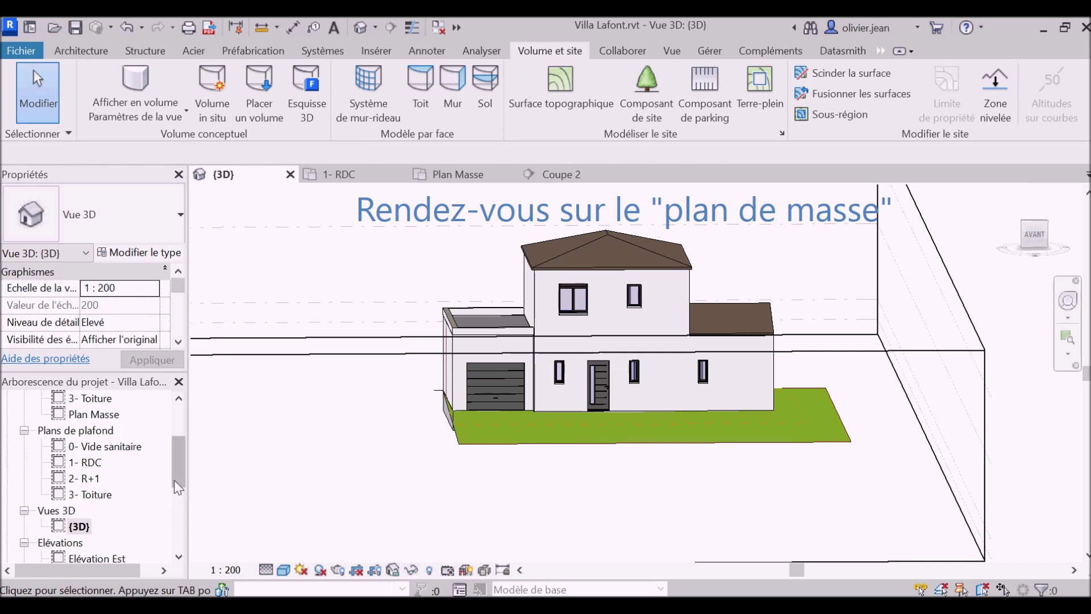
click(104, 414)
Open Plan Masse and hide the main hipped roof element in that view.
scroll(103, 417, up, 2)
scroll(103, 417, up, 1)
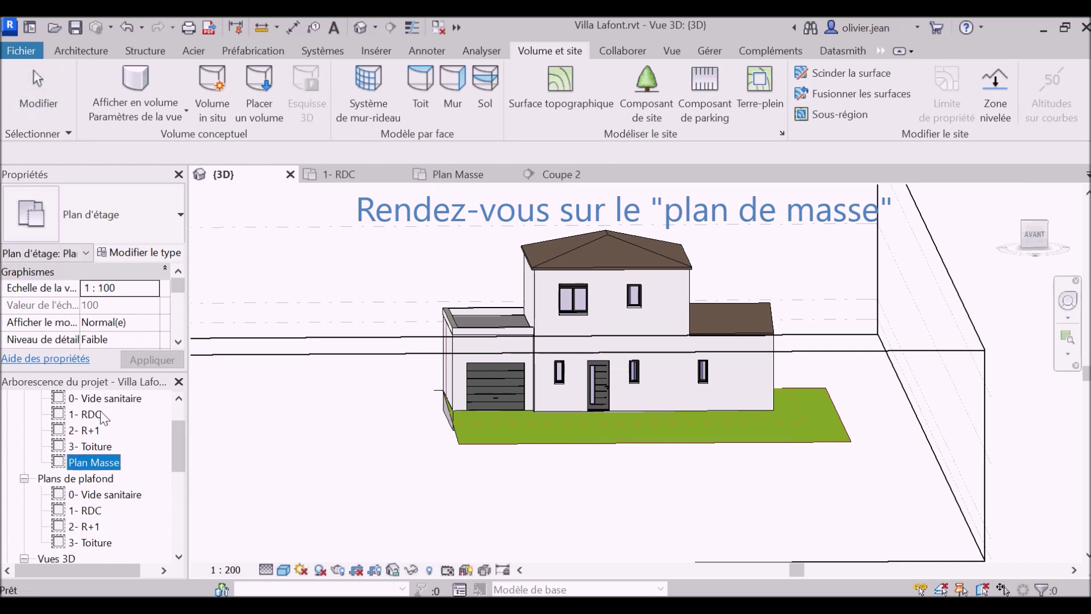
scroll(103, 417, up, 2)
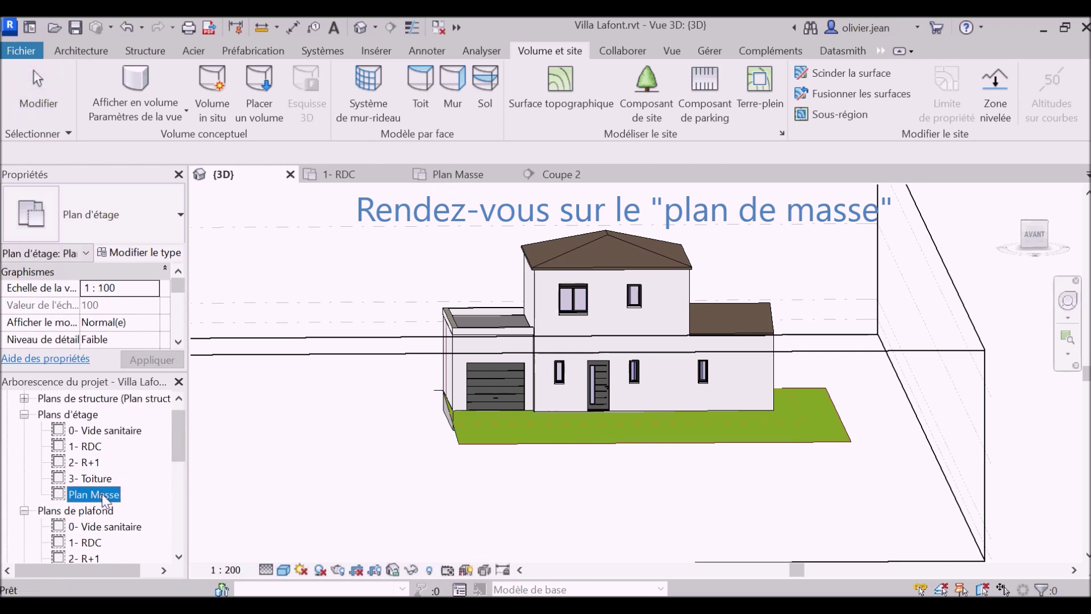
double_click(101, 493)
scroll(449, 512, up, 1)
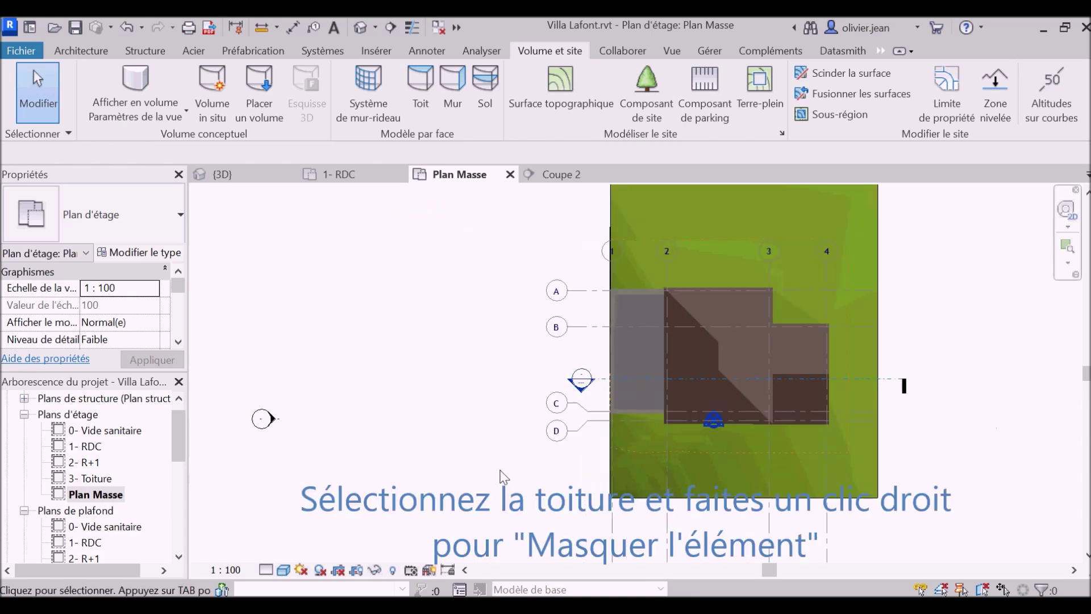
scroll(544, 487, up, 2)
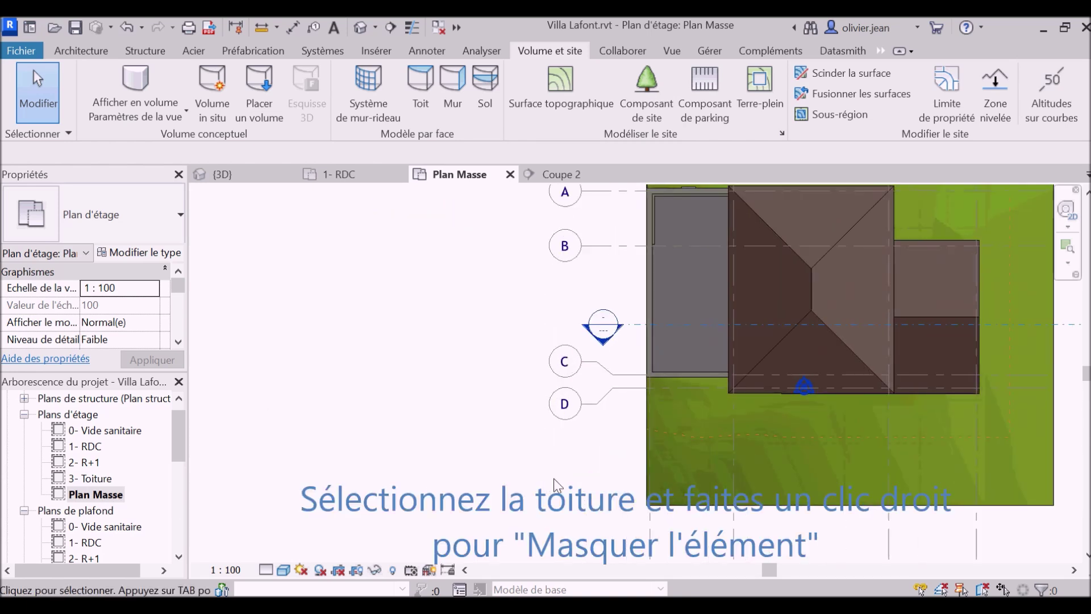
scroll(492, 477, down, 1)
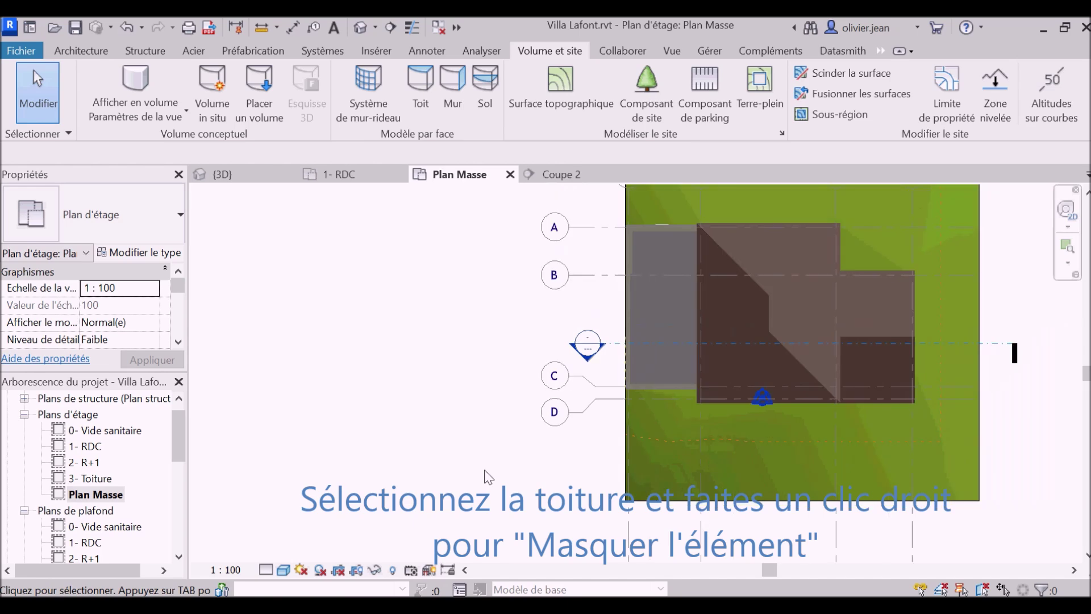
click(770, 322)
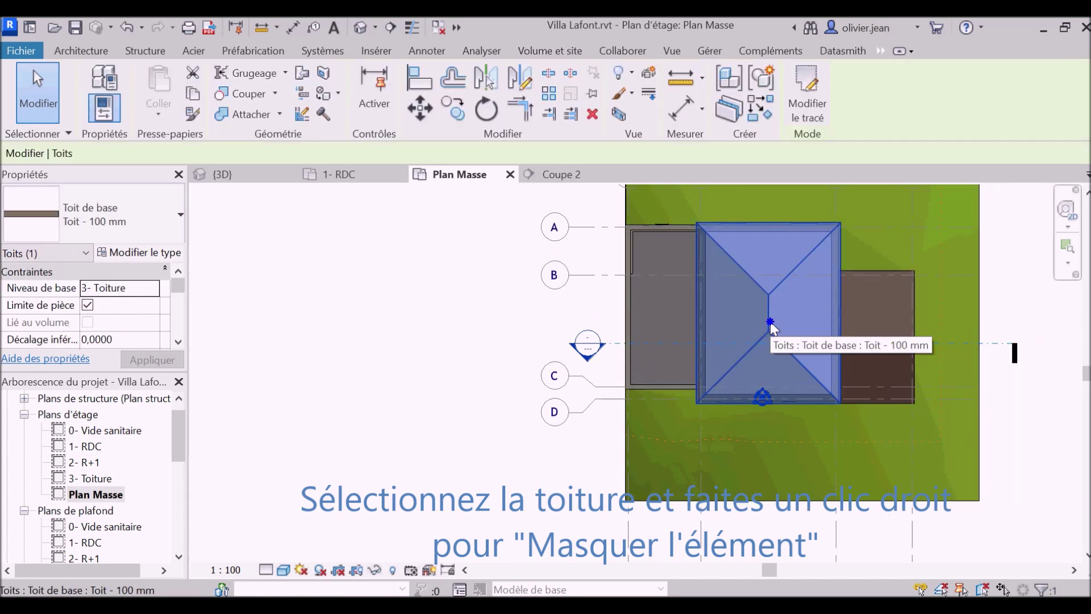
right_click(770, 323)
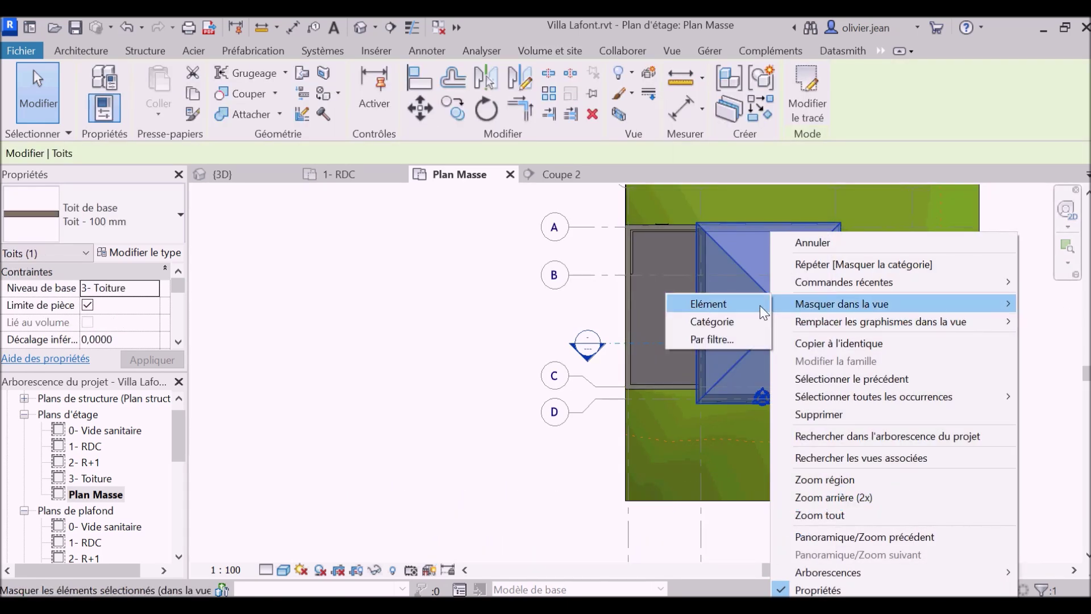
click(730, 304)
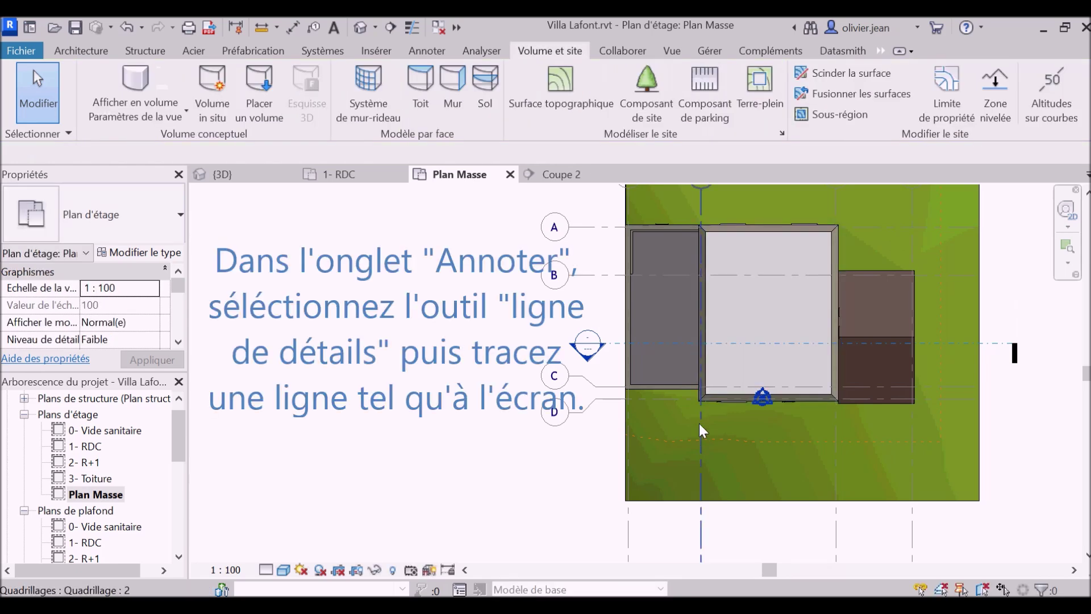
Draw a vertical detail line from the wall endpoint down to the terrain's bottom edge.
click(426, 50)
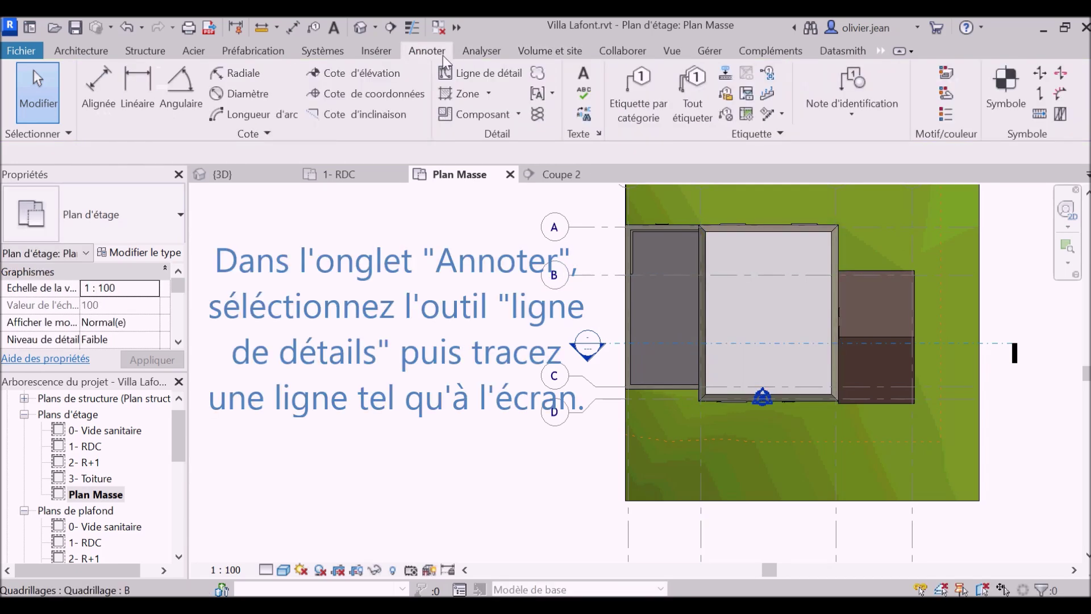
click(470, 78)
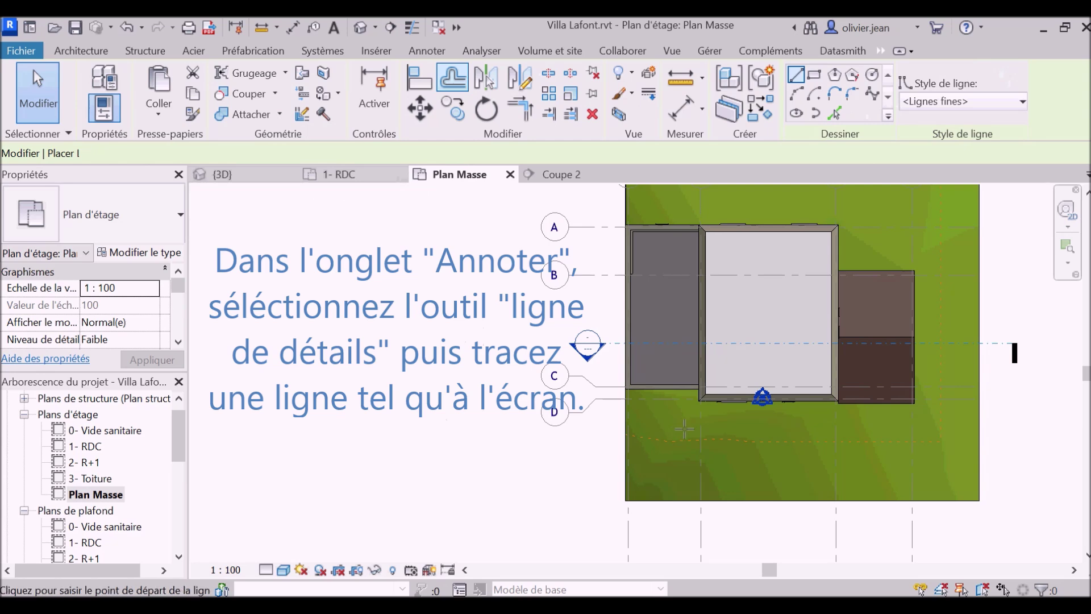
scroll(690, 423, up, 2)
click(712, 381)
scroll(752, 326, down, 3)
scroll(723, 412, up, 2)
scroll(719, 432, up, 1)
scroll(715, 446, up, 1)
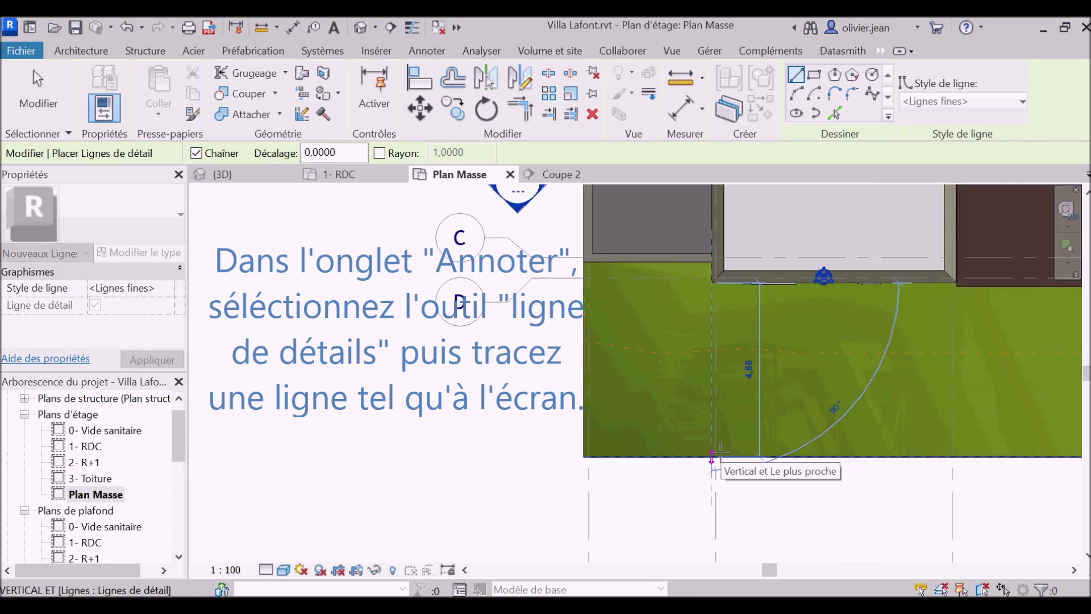
scroll(712, 455, up, 1)
scroll(714, 458, up, 1)
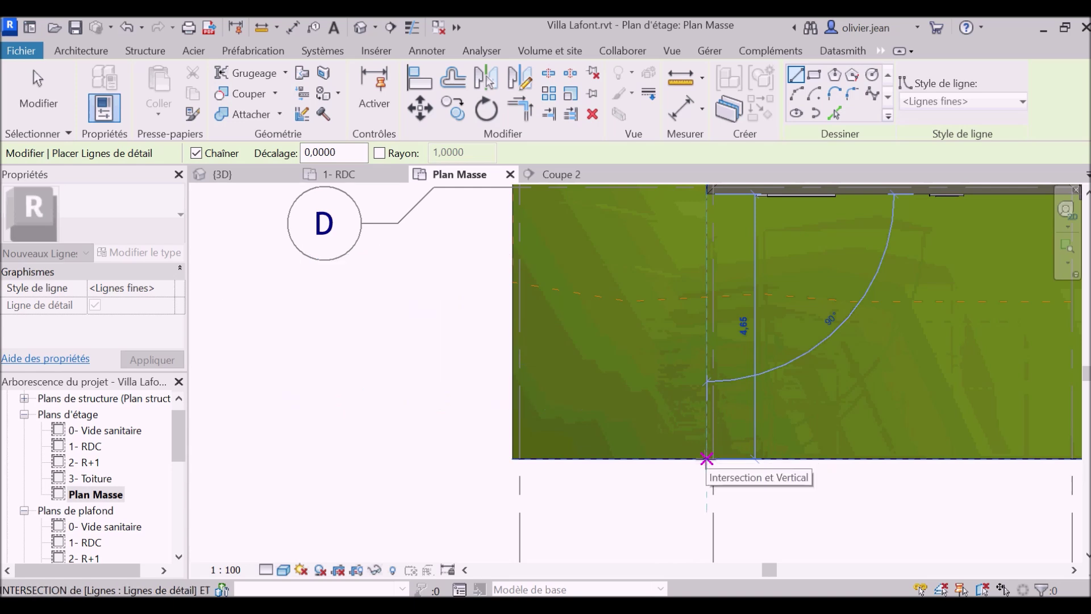
click(707, 458)
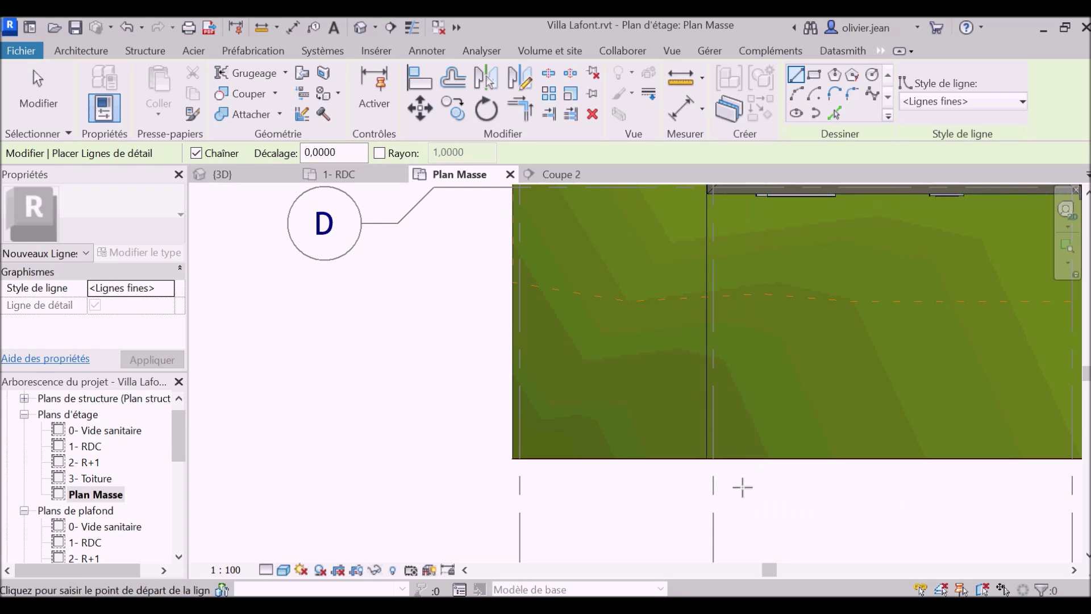
scroll(739, 485, down, 2)
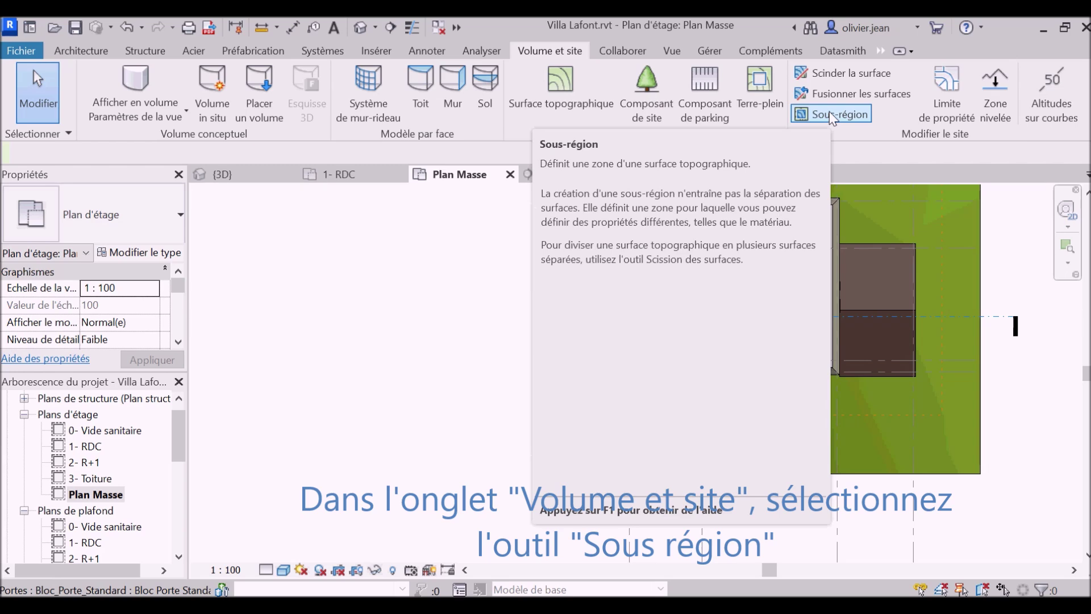
Start a rectangular terrain sub-region with its first corner on the terrain edge.
click(830, 111)
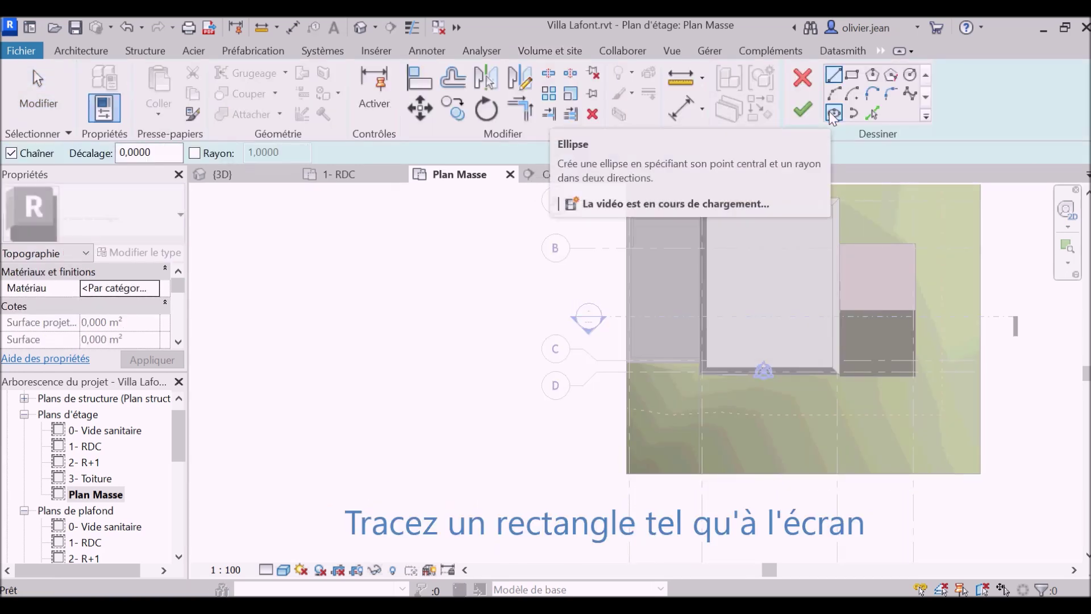
click(853, 76)
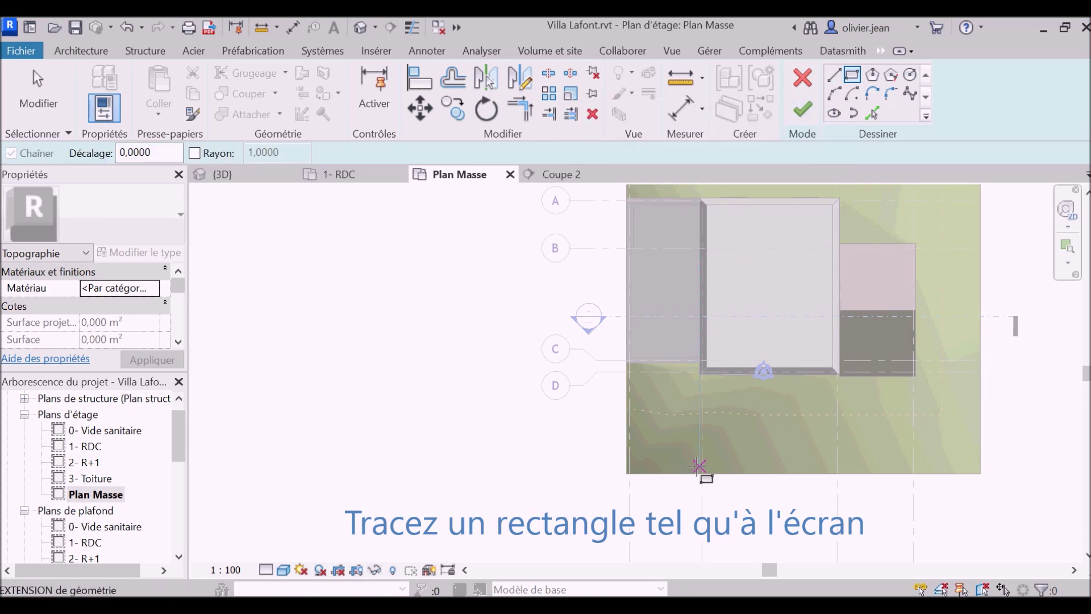
scroll(700, 474, up, 2)
scroll(705, 481, up, 2)
scroll(703, 477, up, 2)
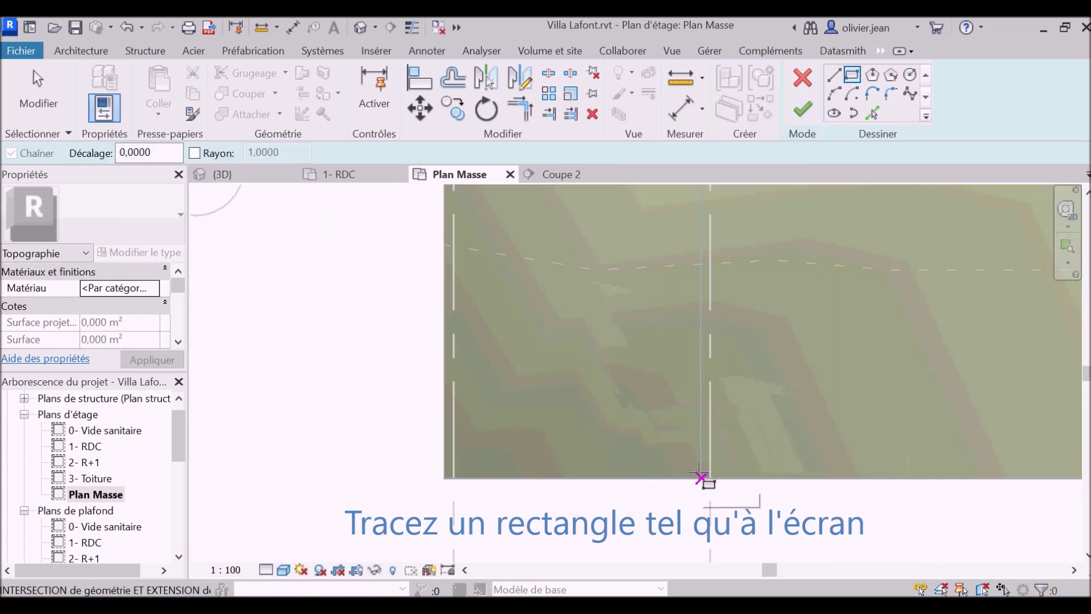
scroll(716, 444, up, 2)
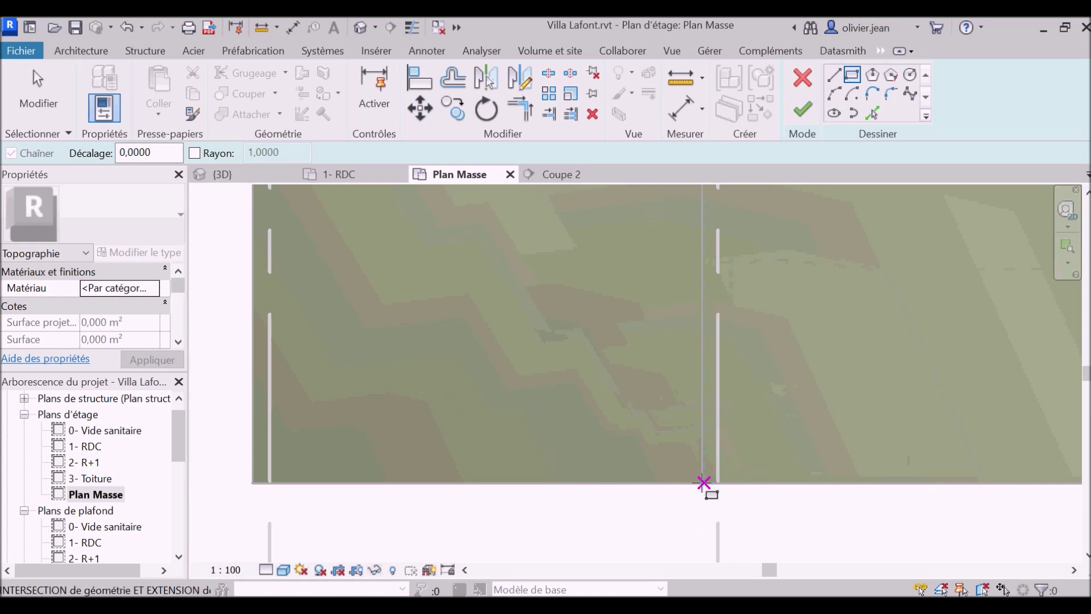
scroll(703, 482, up, 1)
scroll(703, 482, up, 2)
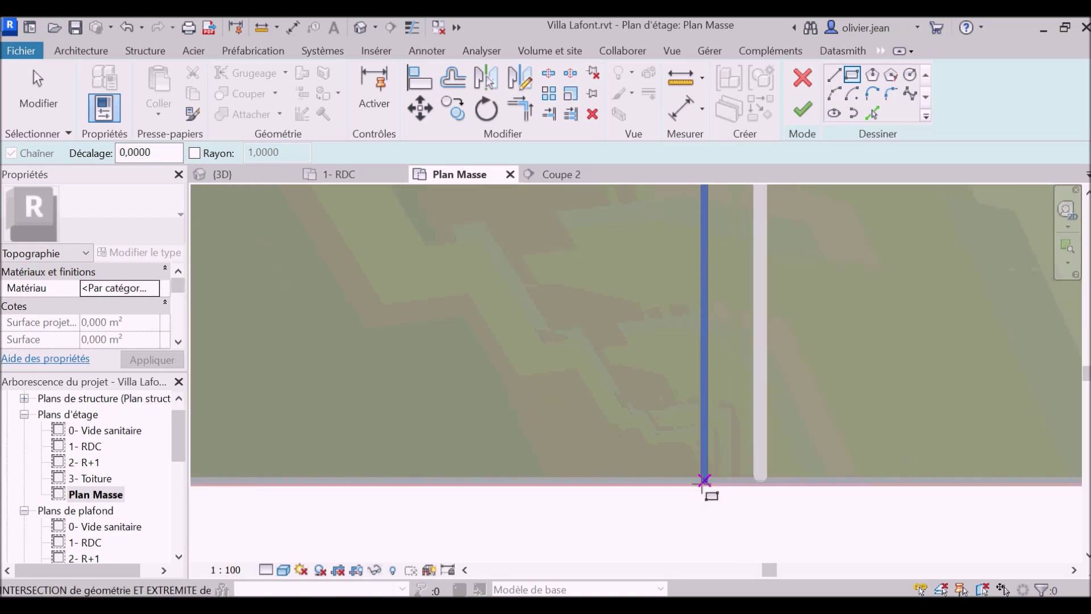
click(704, 481)
Set the rectangle's opposite corner at the garage wall corner.
scroll(756, 488, down, 2)
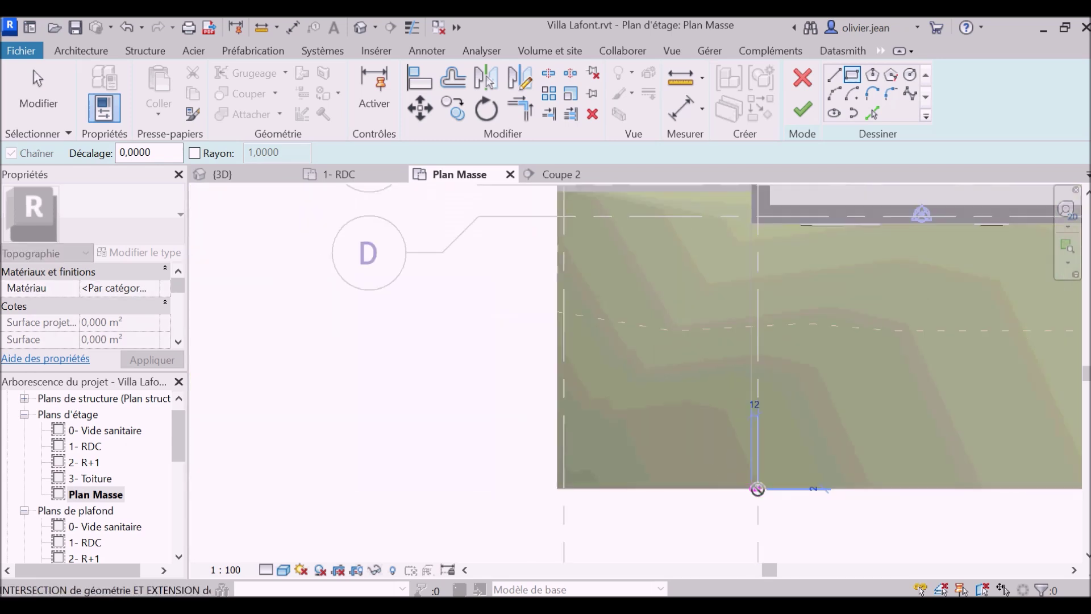
scroll(757, 488, down, 2)
scroll(603, 259, up, 2)
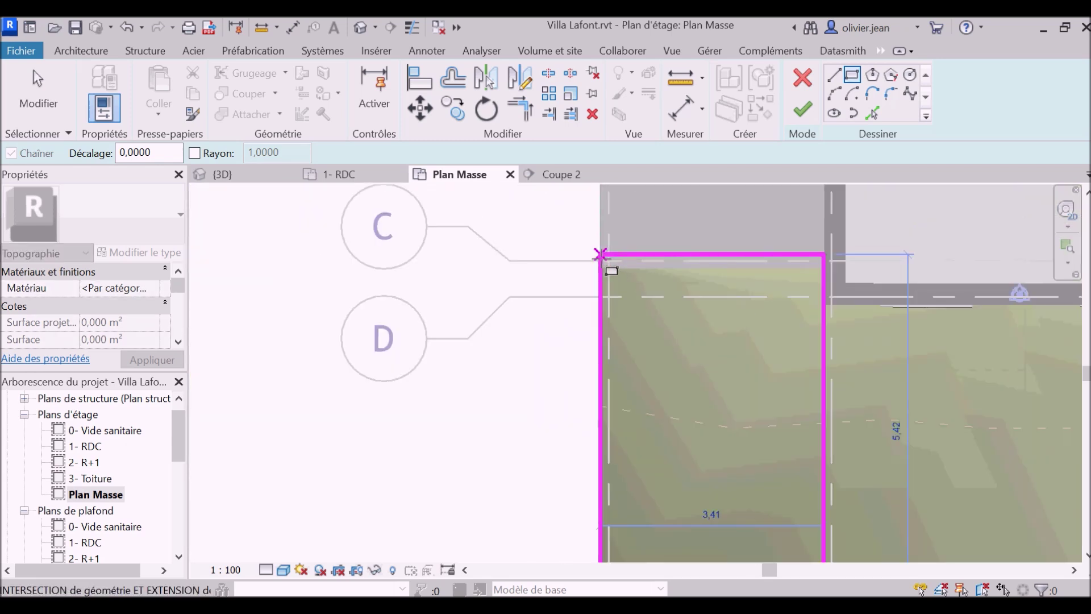
scroll(601, 255, up, 2)
scroll(601, 257, up, 2)
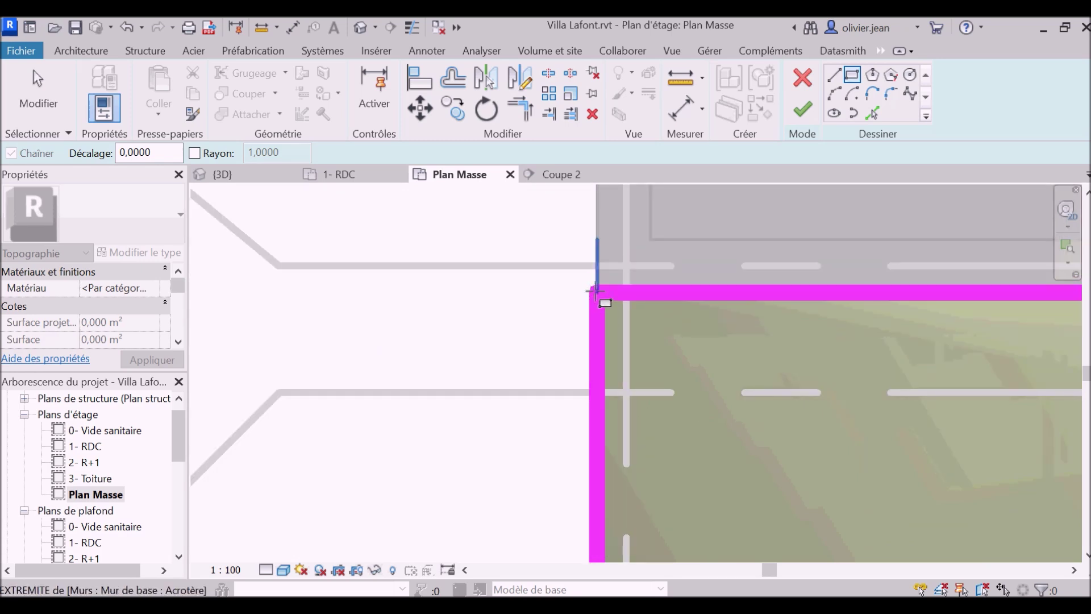
click(595, 291)
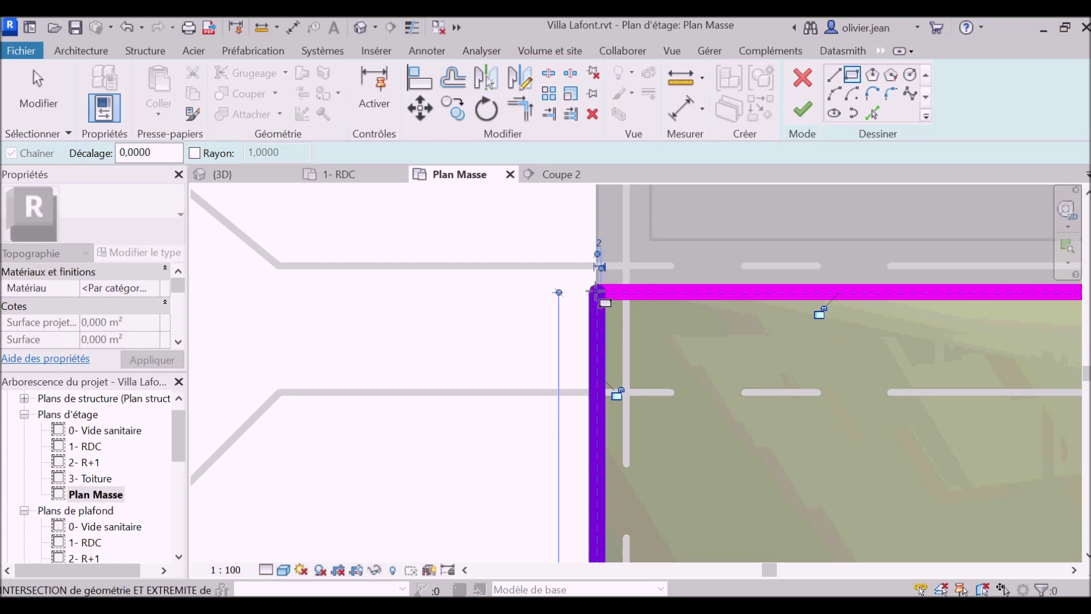
scroll(568, 296, down, 2)
scroll(570, 297, down, 2)
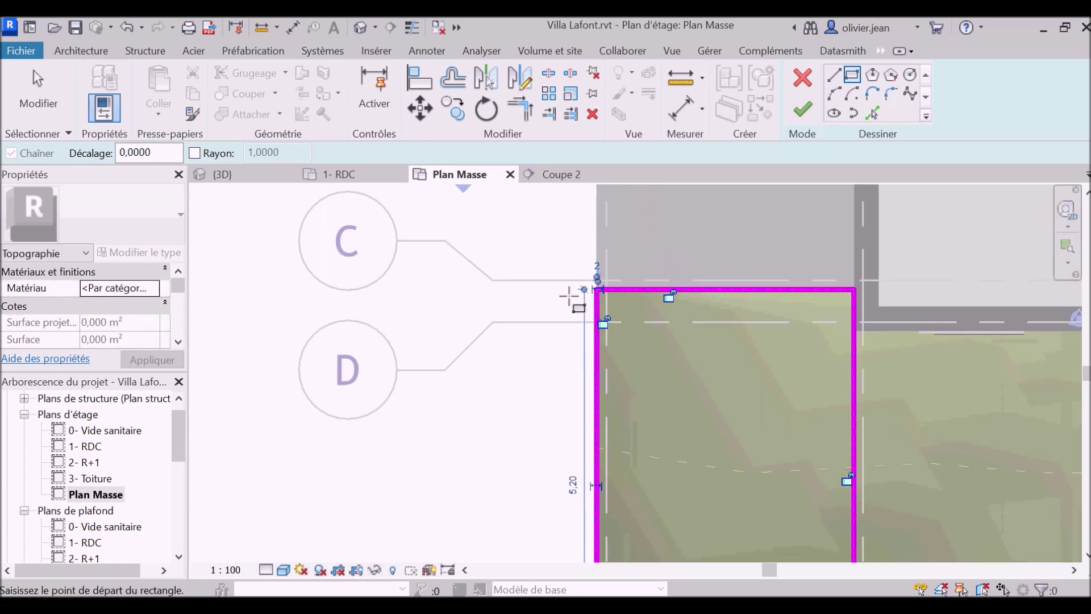
scroll(574, 296, down, 1)
scroll(573, 297, down, 1)
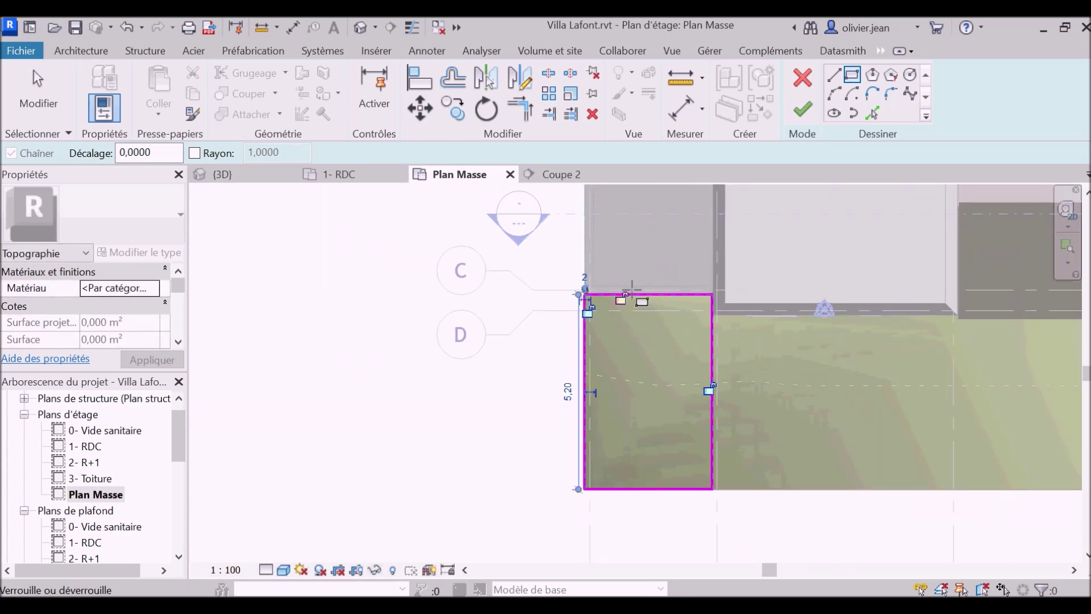
Assign the Gravier material to the sub-region and finish the sketch.
click(155, 289)
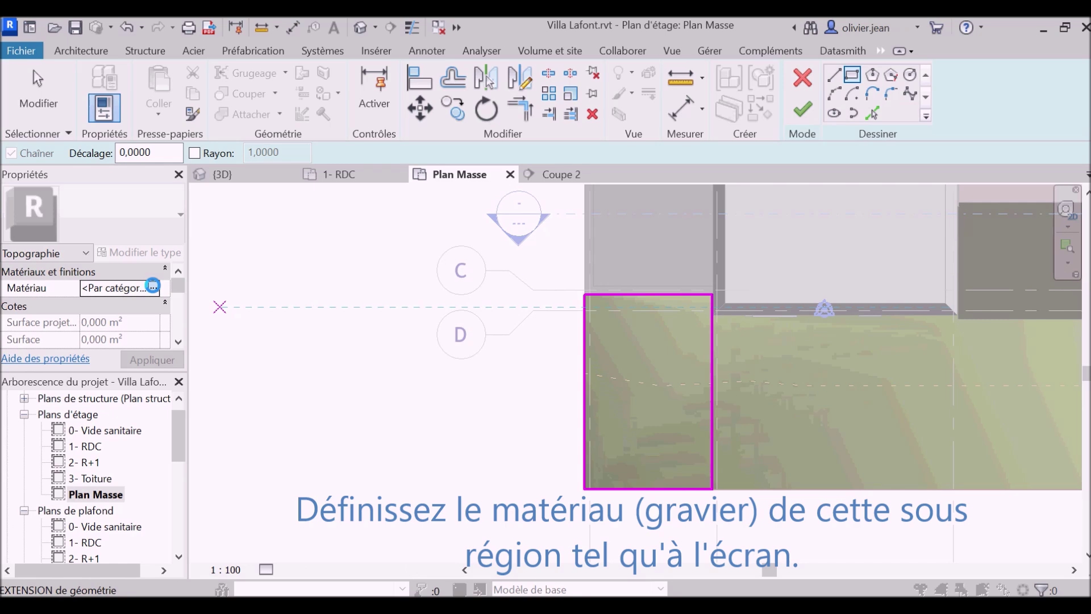
click(153, 286)
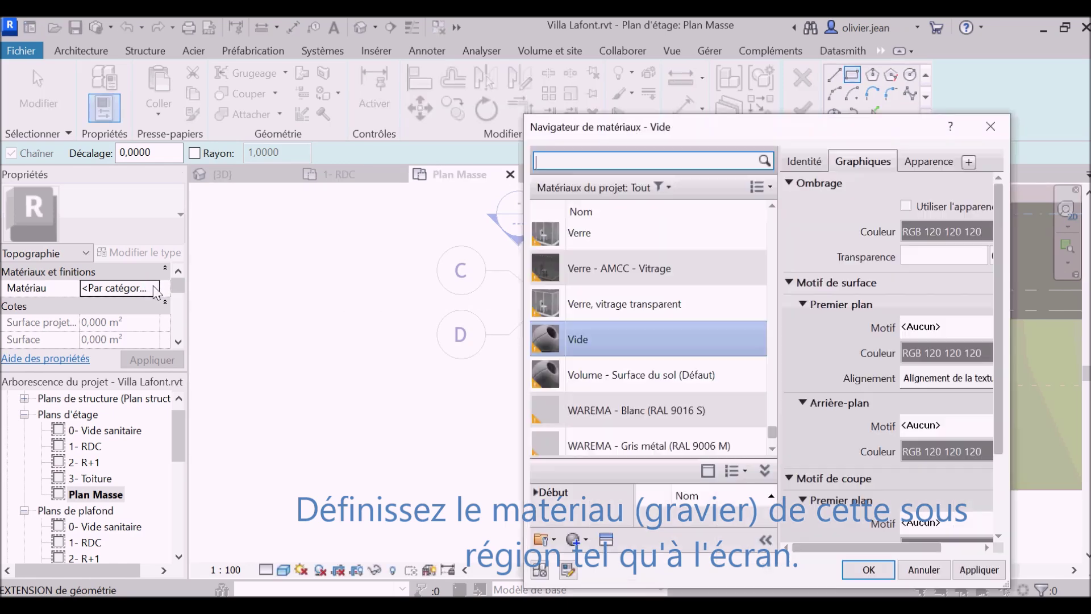
scroll(602, 309, up, 1)
scroll(603, 309, up, 3)
scroll(611, 308, up, 3)
scroll(610, 308, up, 3)
scroll(610, 308, up, 3)
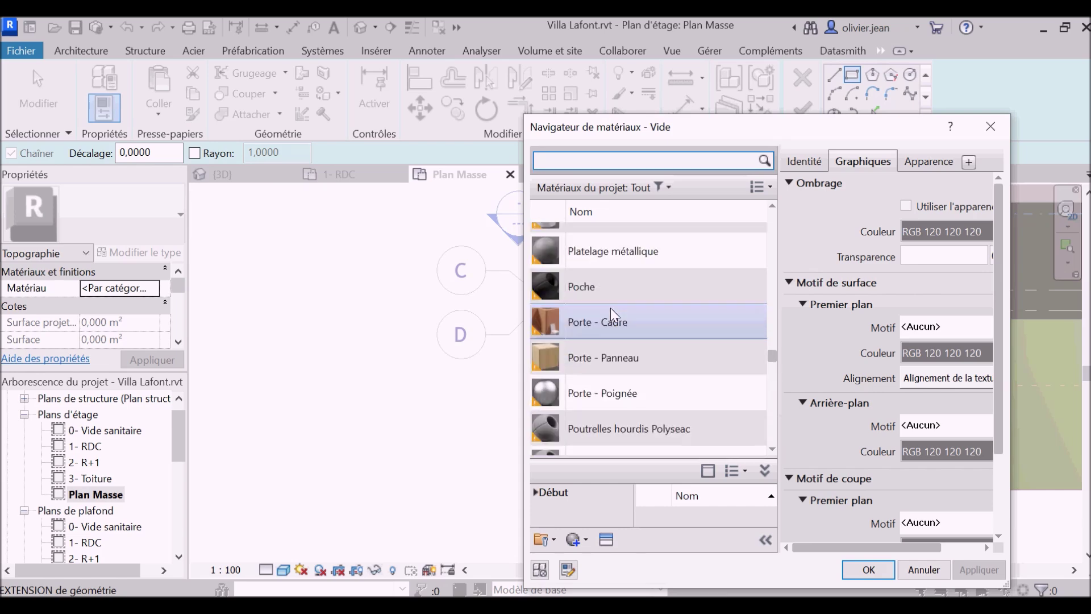
scroll(610, 308, up, 3)
scroll(610, 308, up, 3)
scroll(610, 308, up, 3)
scroll(611, 308, up, 3)
scroll(611, 308, up, 3)
scroll(611, 308, up, 3)
scroll(610, 308, down, 1)
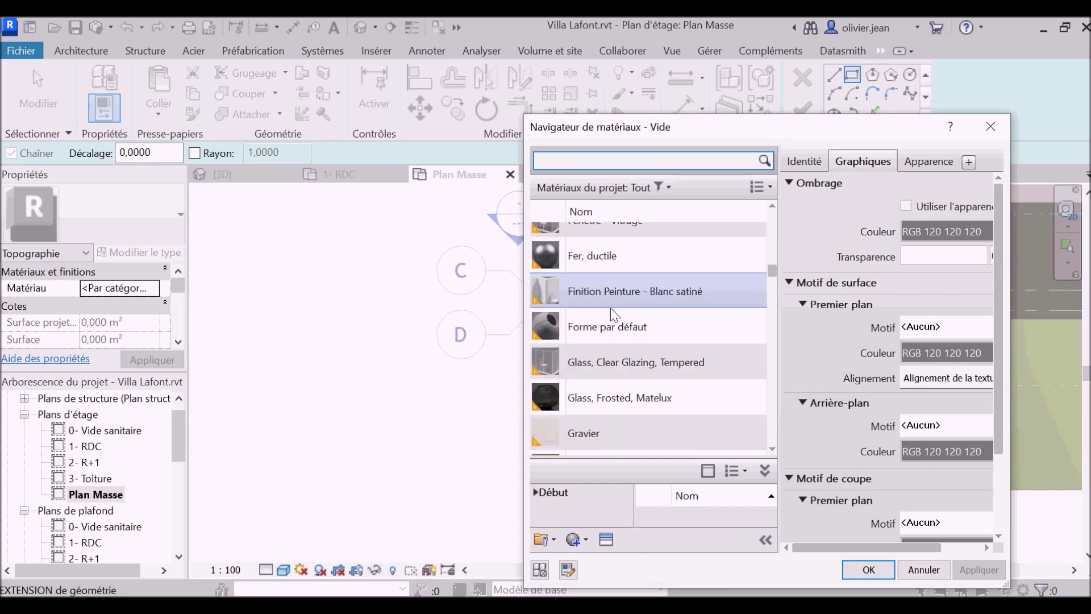
click(625, 433)
double_click(639, 432)
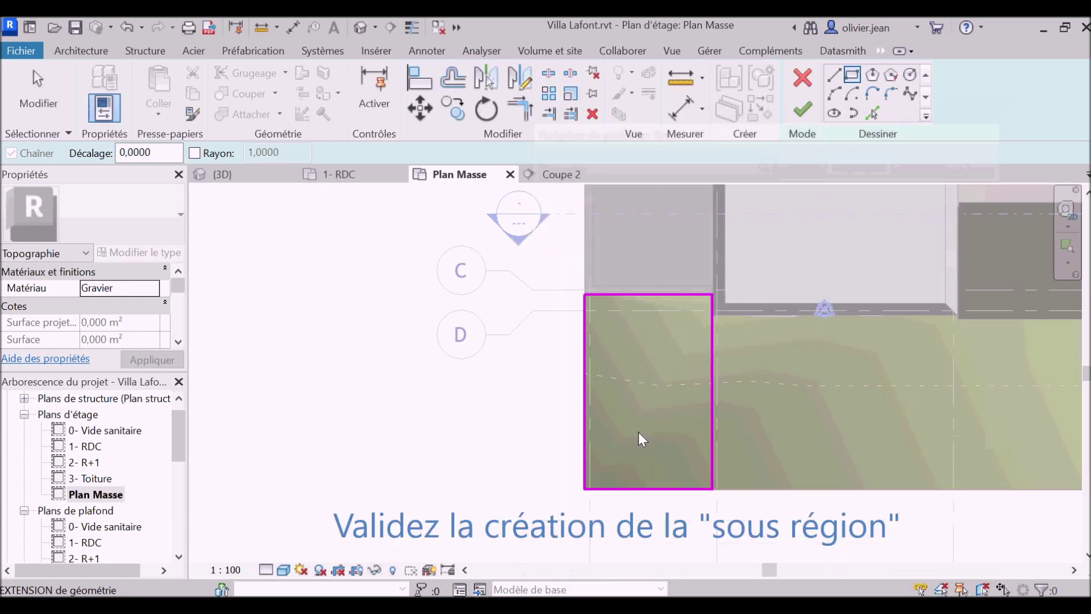
click(803, 111)
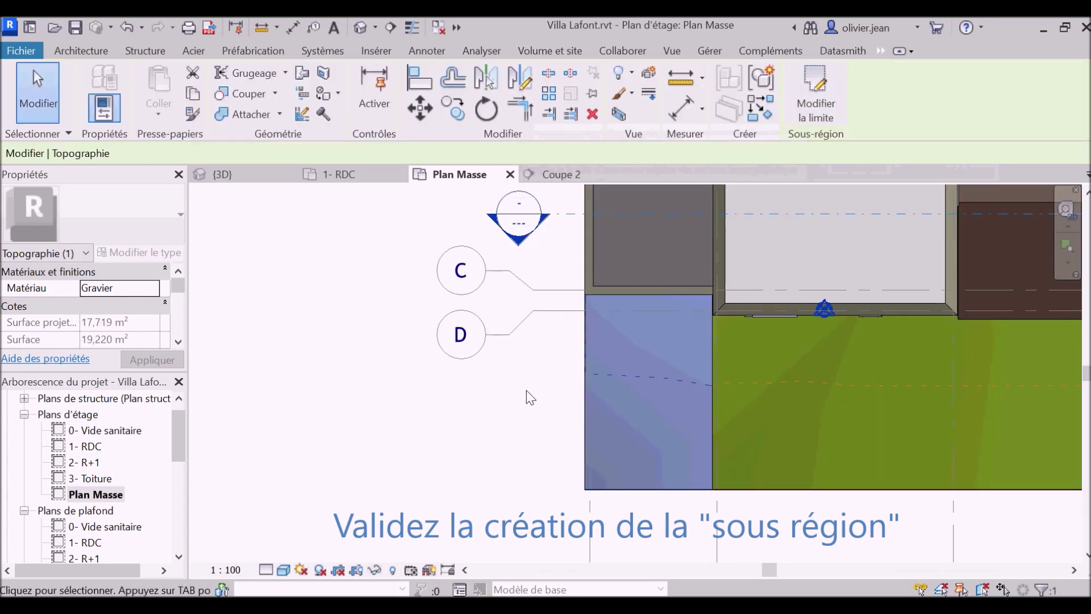
Unhide the main roof on Plan Masse and switch to the 3D view of the gravel parking.
click(529, 401)
scroll(490, 456, down, 2)
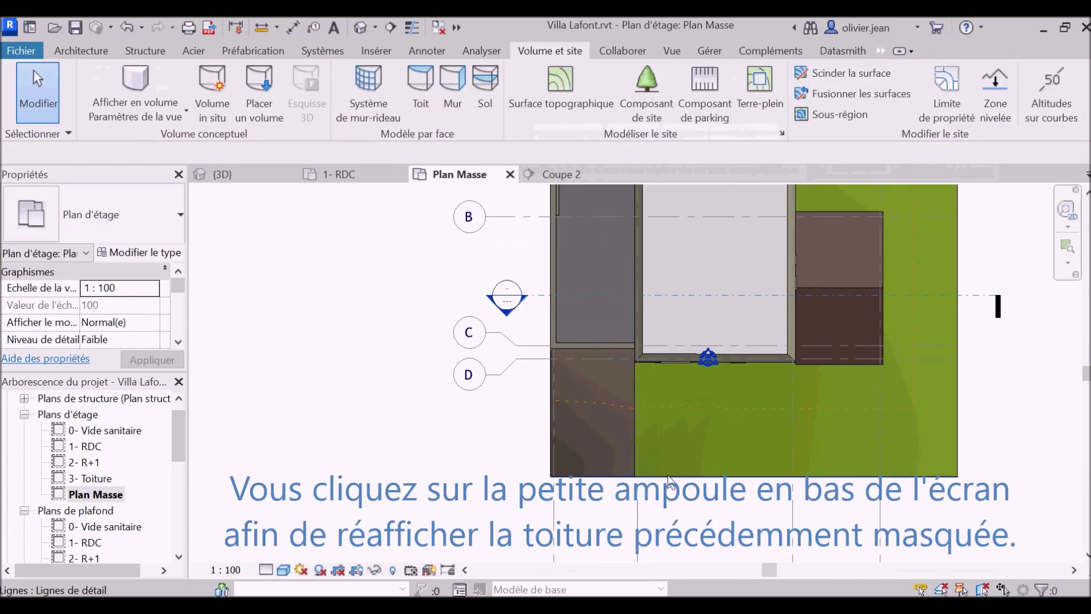
click(393, 570)
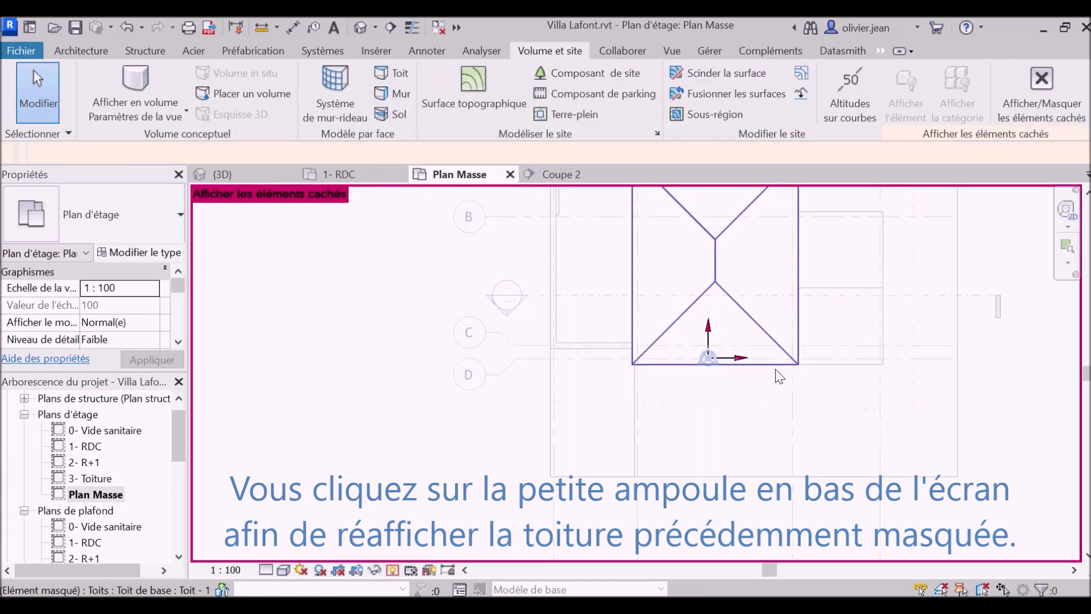
click(776, 368)
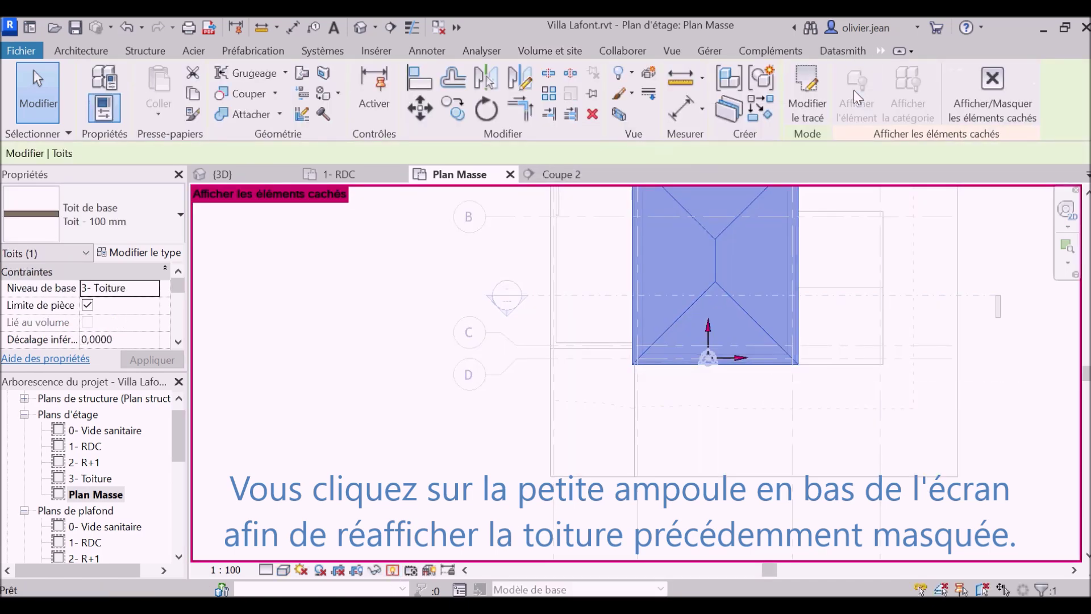
click(990, 89)
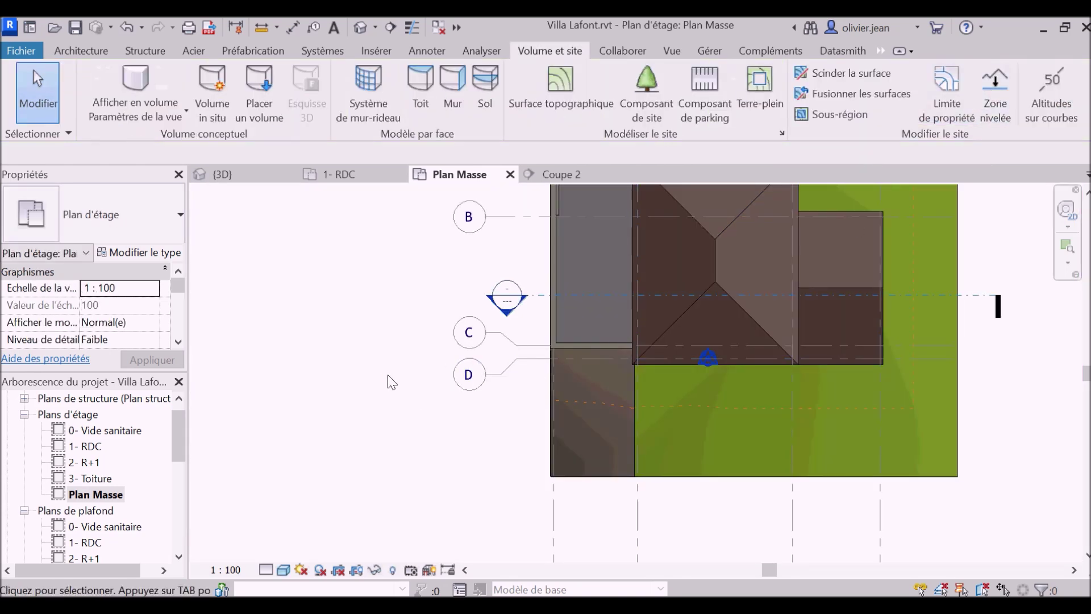
click(241, 174)
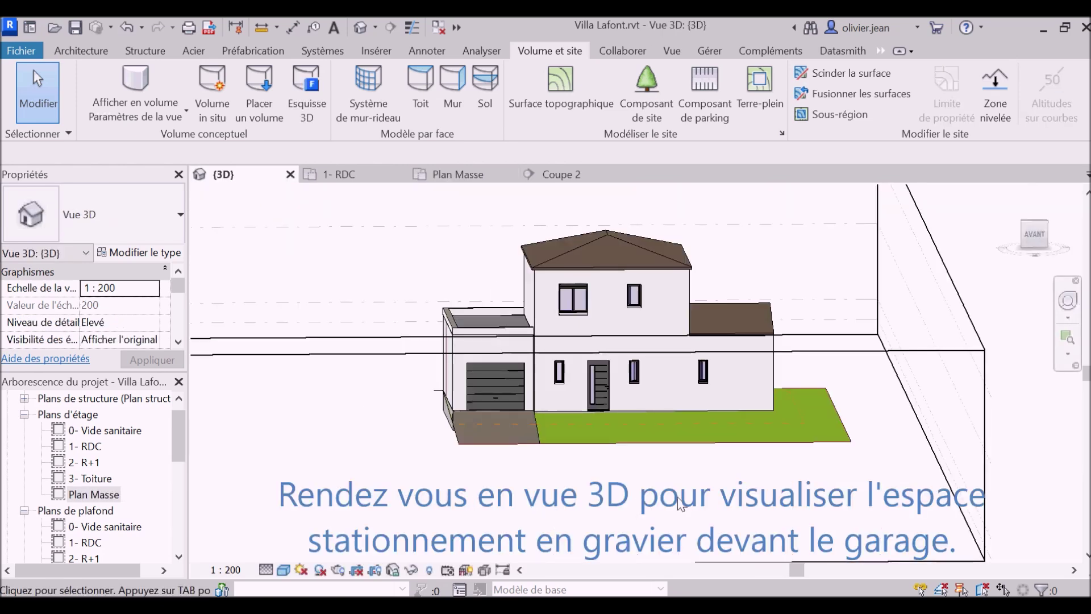
Orbit and zoom out the 3D view to an elevated corner showing the gravel parking strip before the garage.
mouse_move(677, 503)
shift+middle_down()
mouse_move(673, 496)
mouse_move(645, 561)
mouse_move(794, 500)
mouse_move(603, 506)
shift+middle_up()
scroll(381, 384, down, 1)
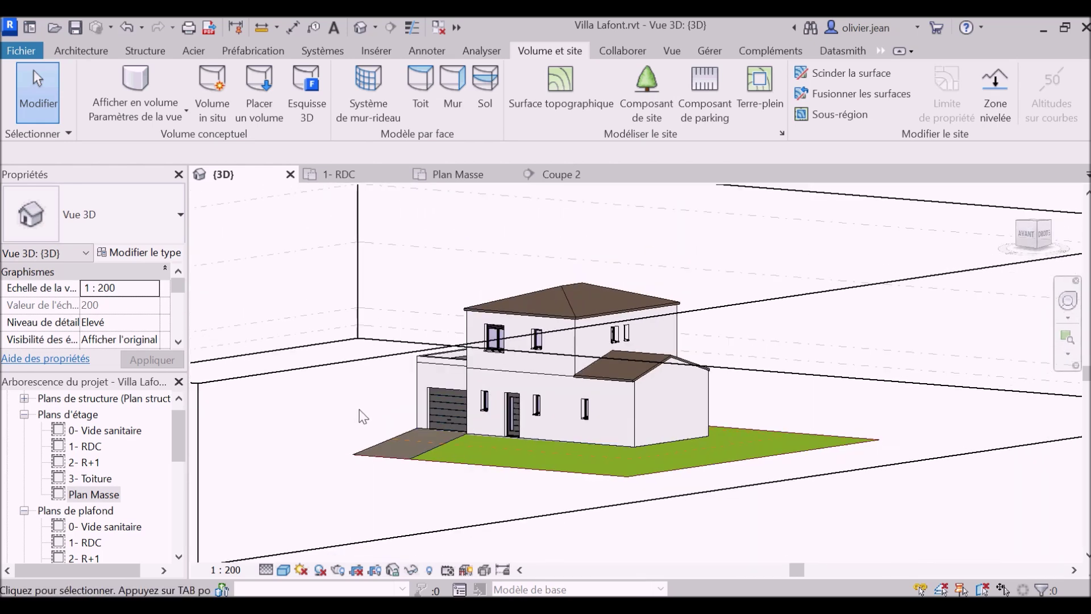